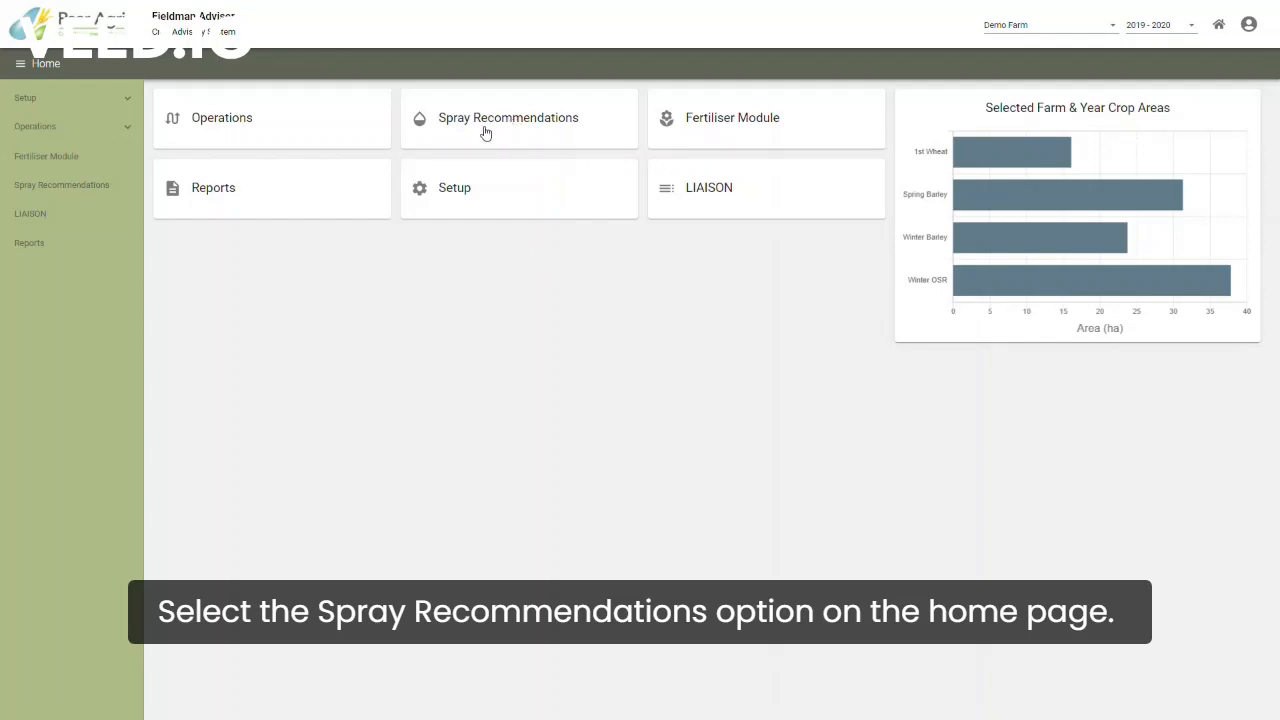
Start a new spray recommendation and add the fields Bottom Signals, Meadow Field and Prices to the selected fields.
left_click(485, 133)
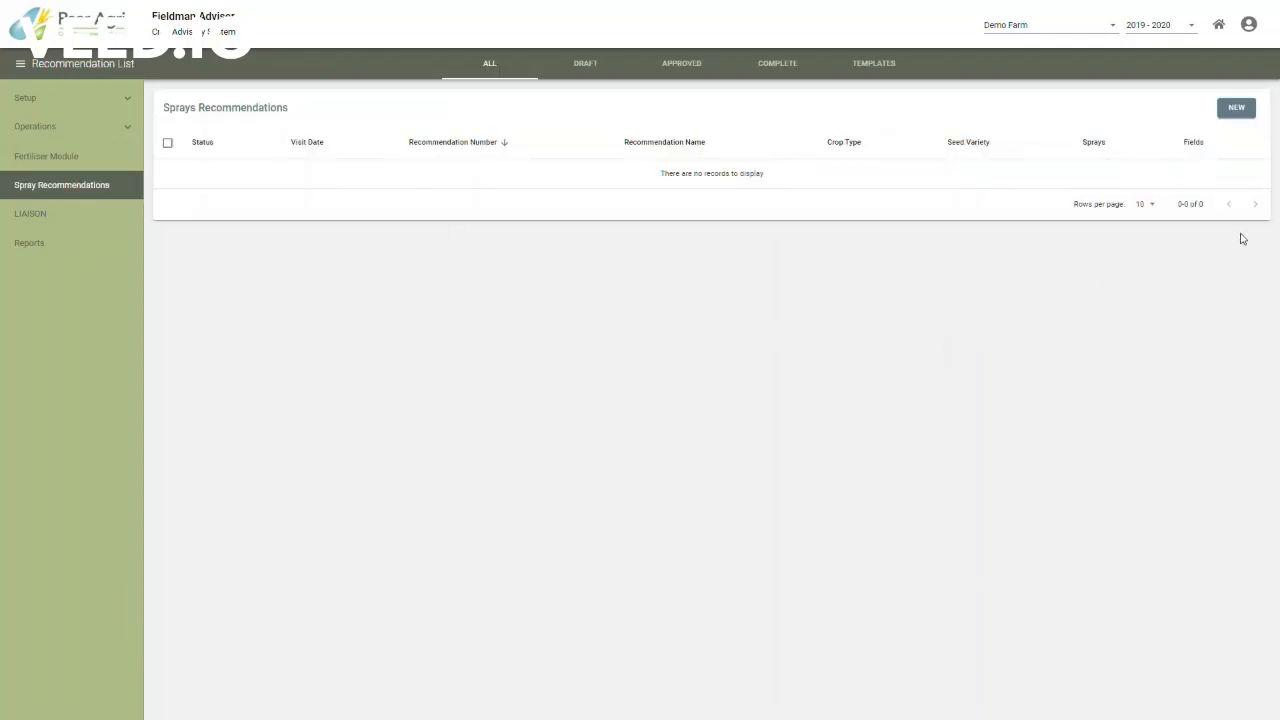
left_click(1238, 110)
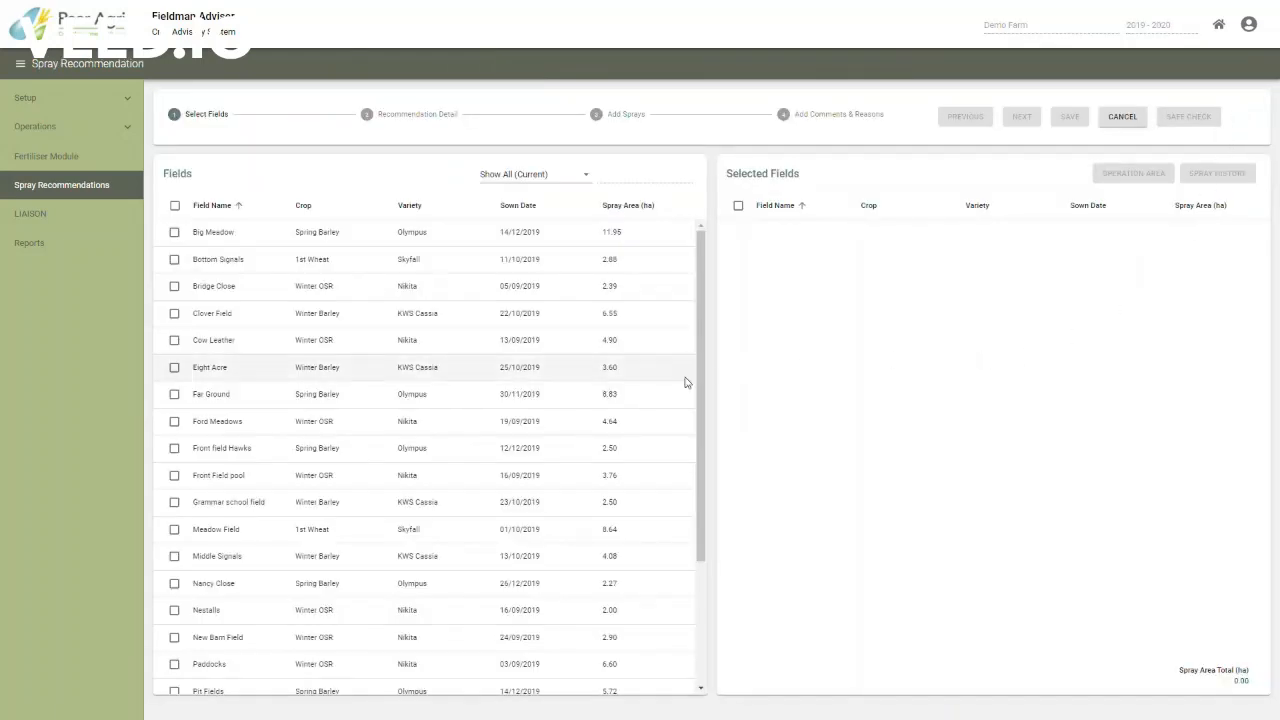
left_click(343, 263)
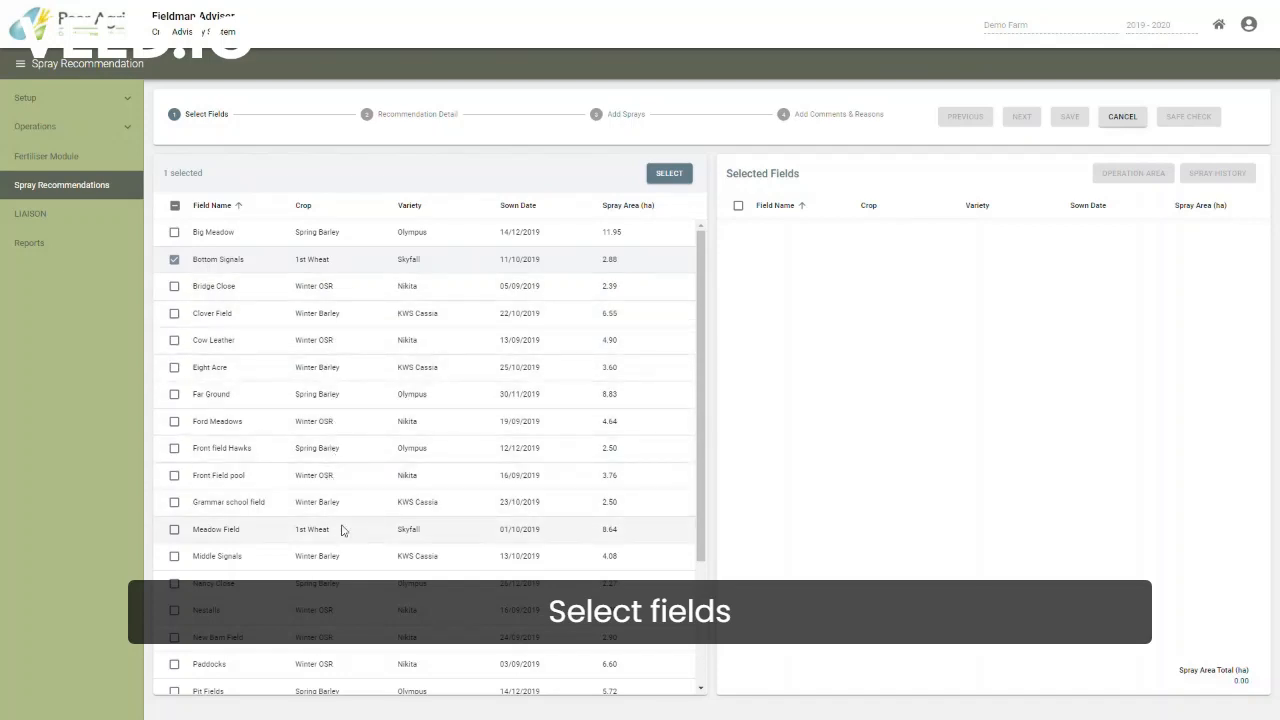
scroll(472, 500, "down", 3)
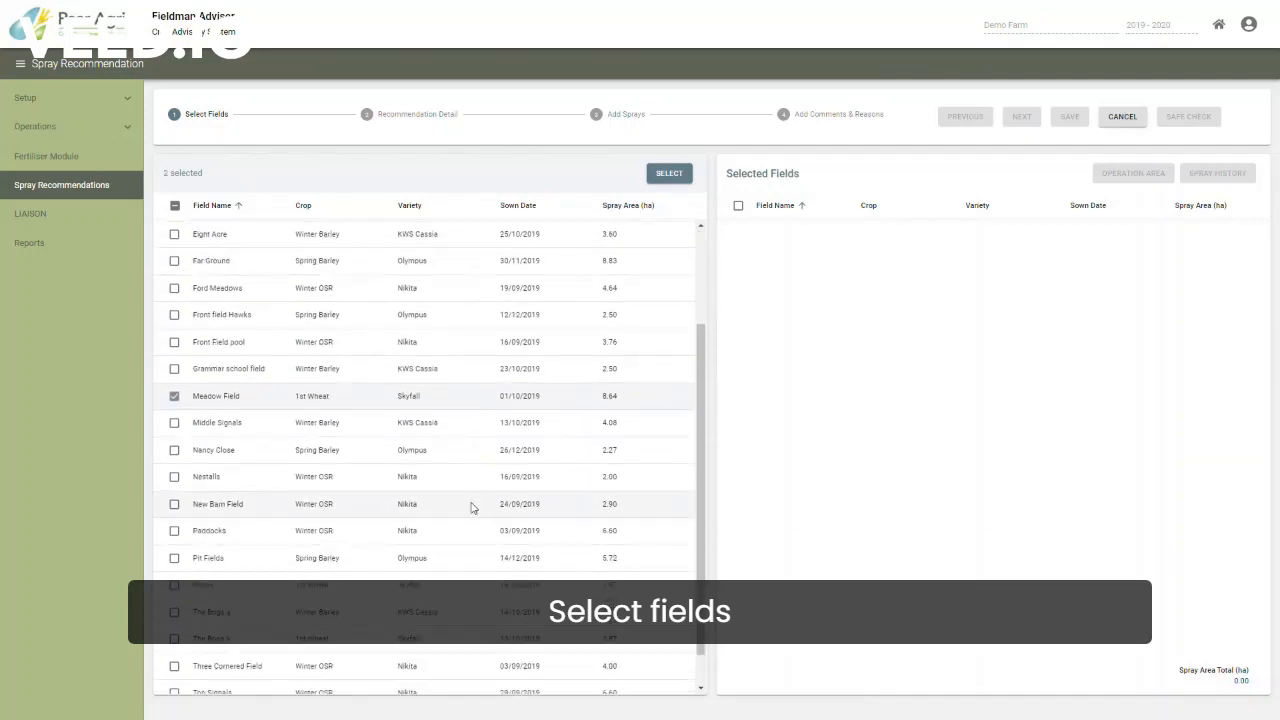
left_click(376, 590)
scroll(580, 440, "up", 3)
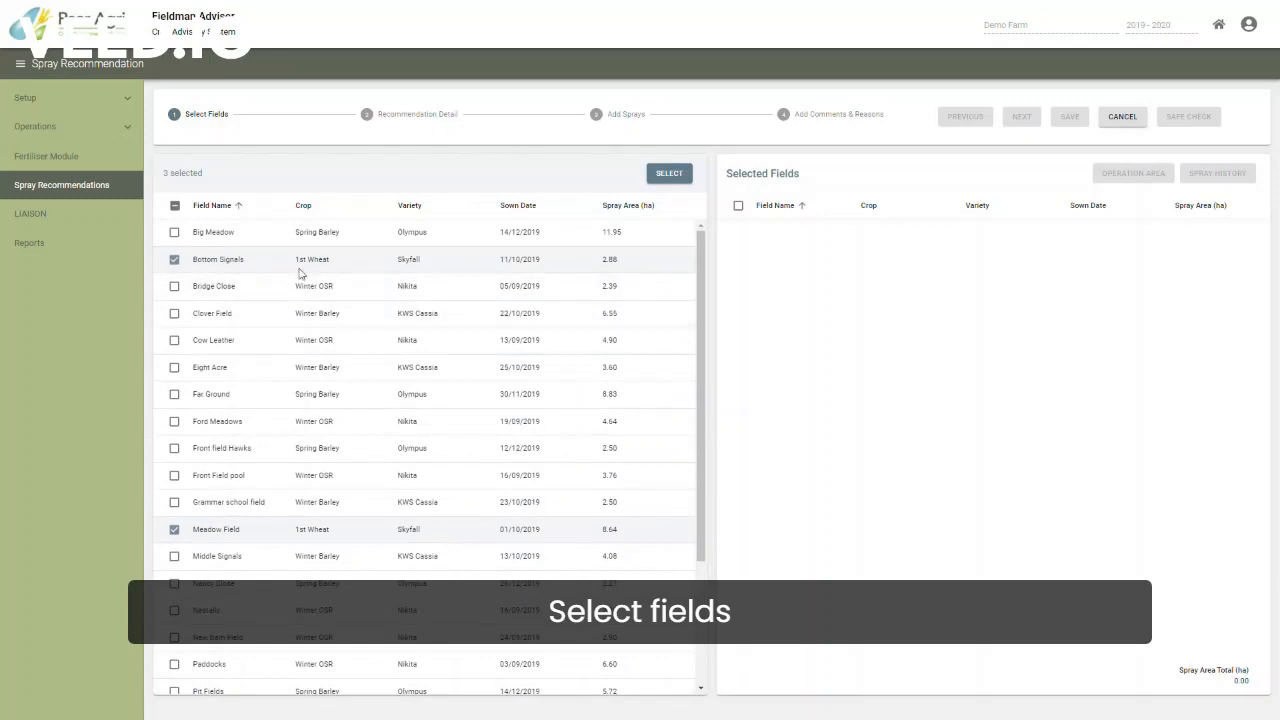
left_click(670, 174)
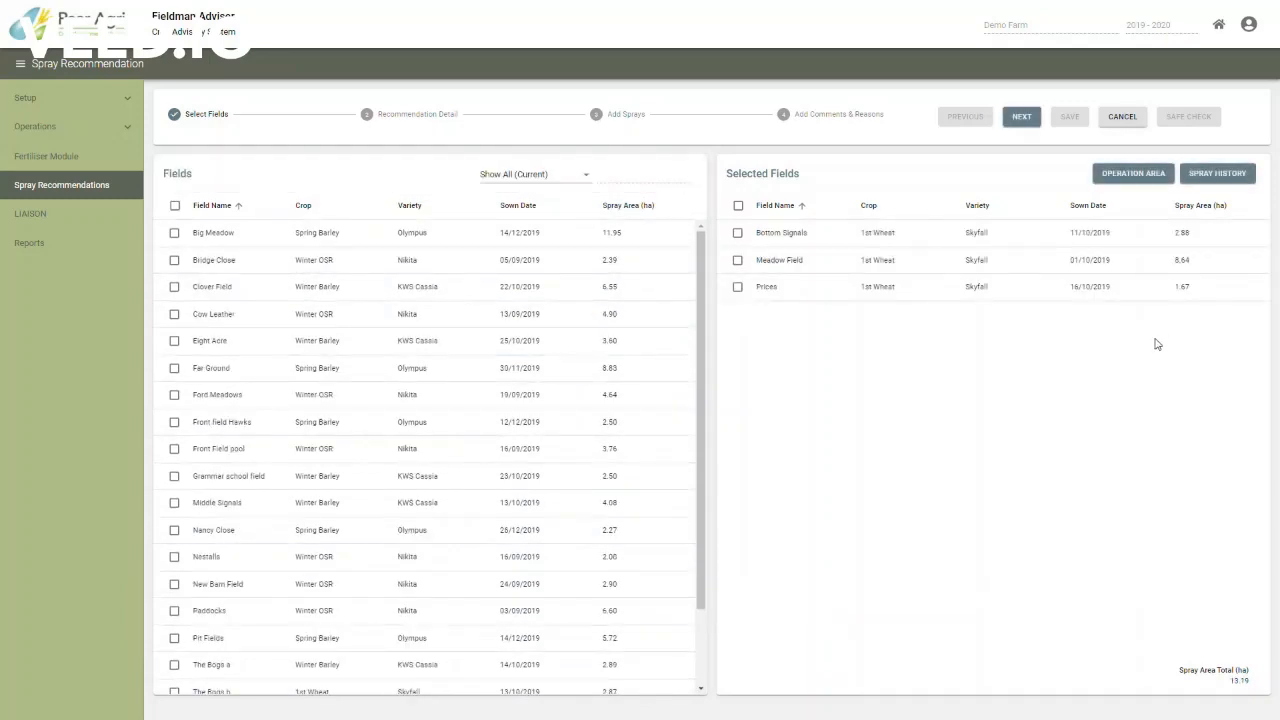
Set the operation area of the Bottom Signals field to 2 ha and save it.
left_click(1133, 173)
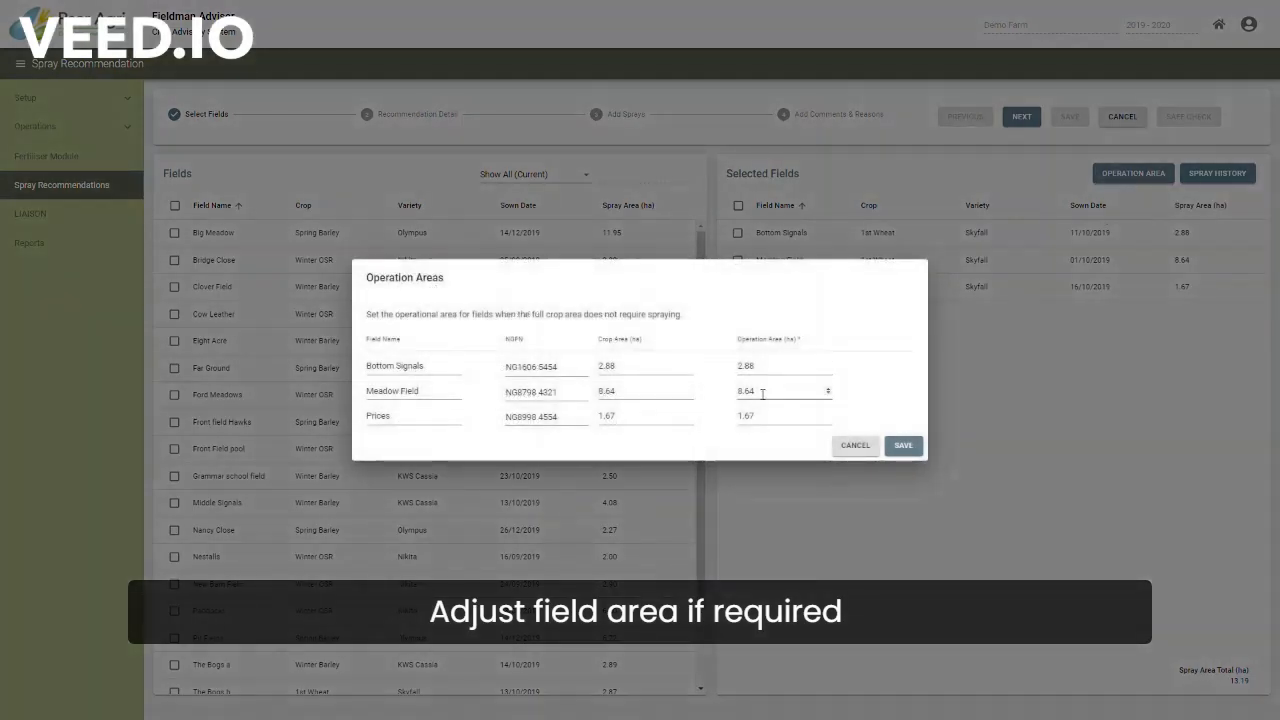
left_click(760, 368)
left_click_drag(760, 368, 703, 365)
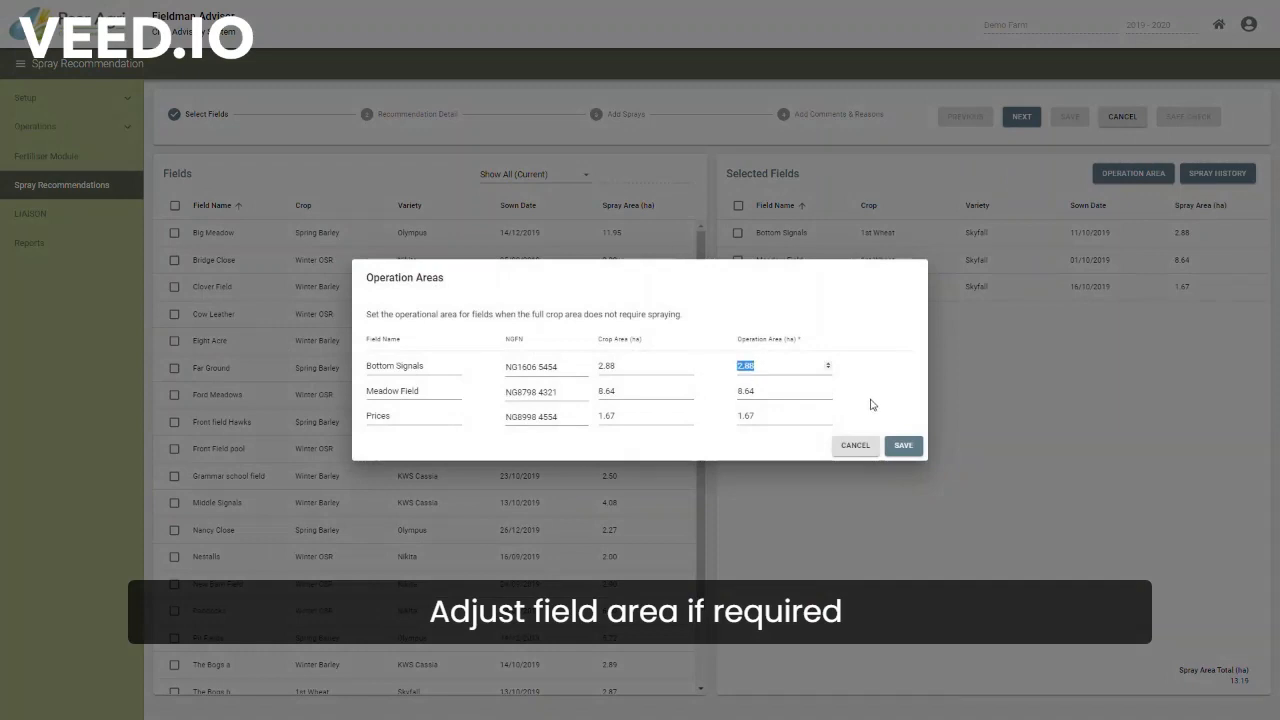
type("2")
left_click(900, 446)
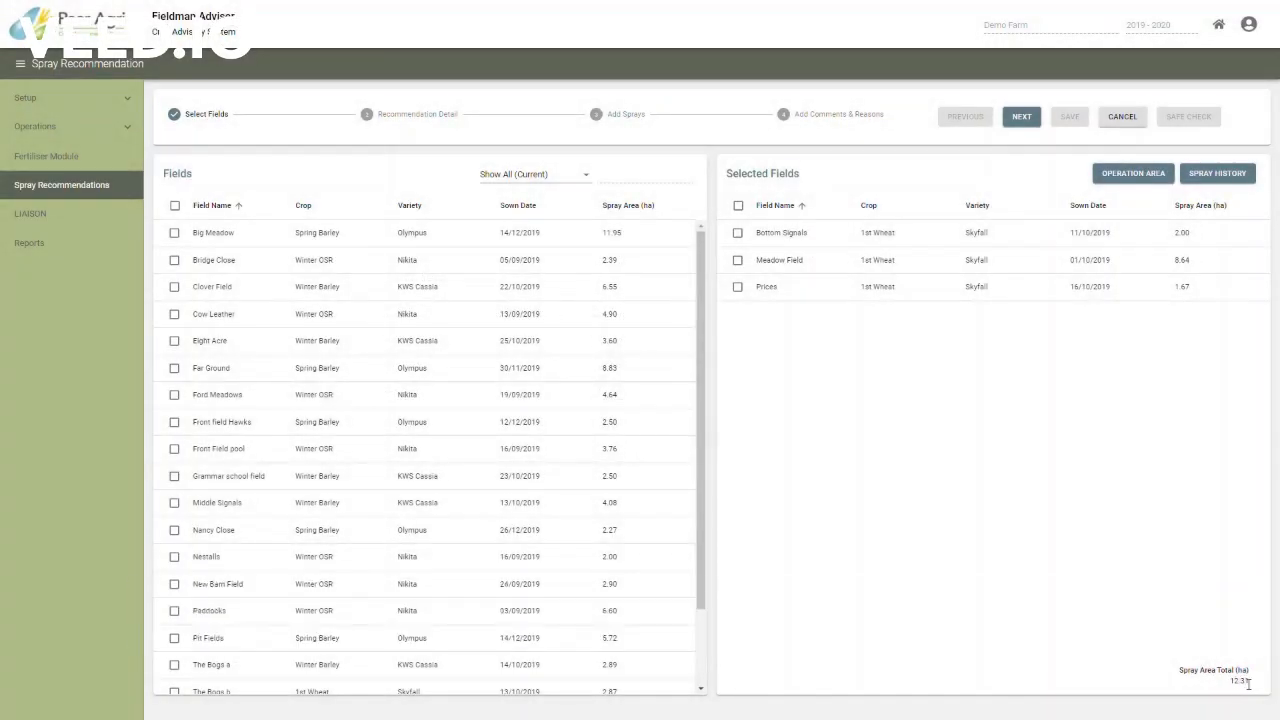
Proceed to the recommendation details and name the recommendation Wheat Pre-em.
left_click(1021, 117)
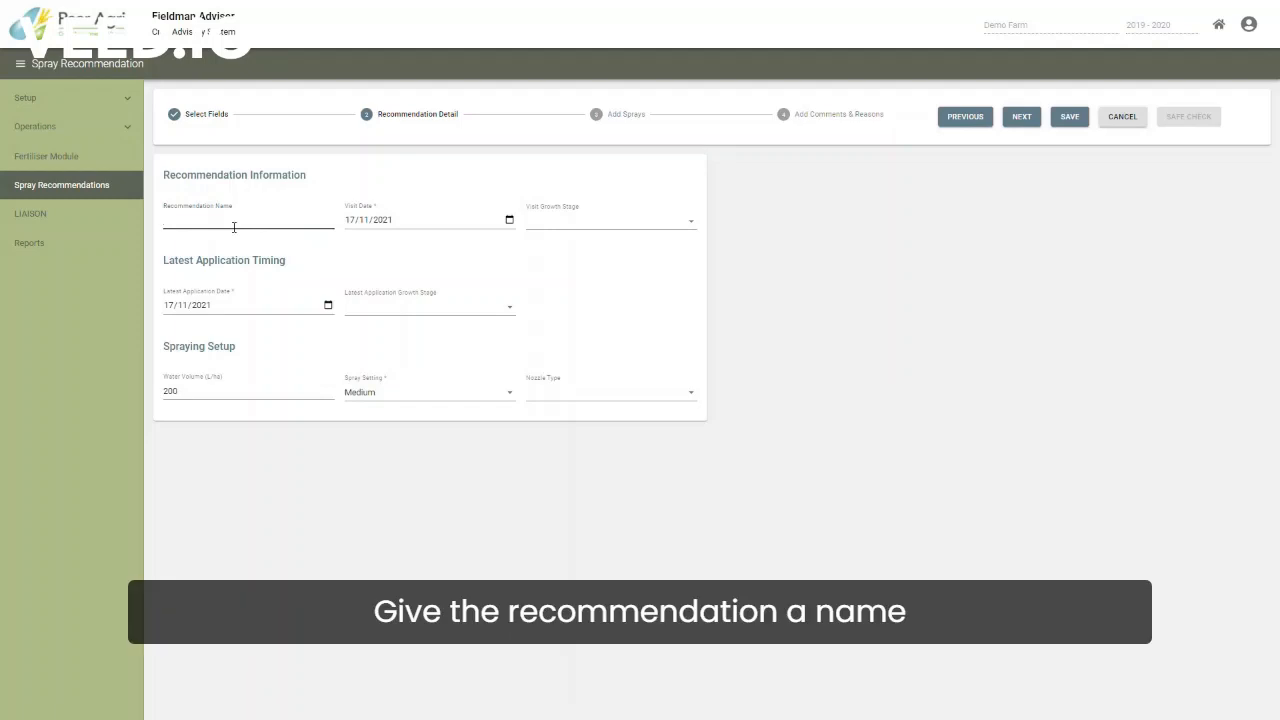
type("Wheat P")
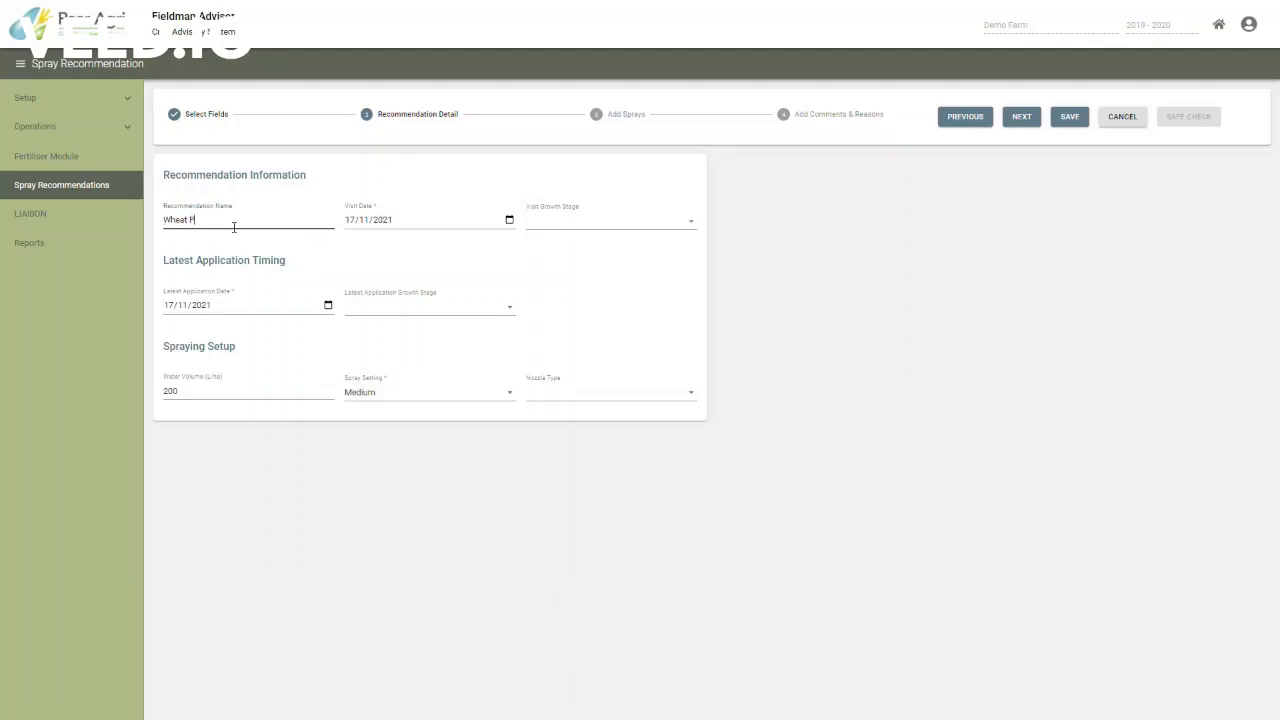
type("re-e")
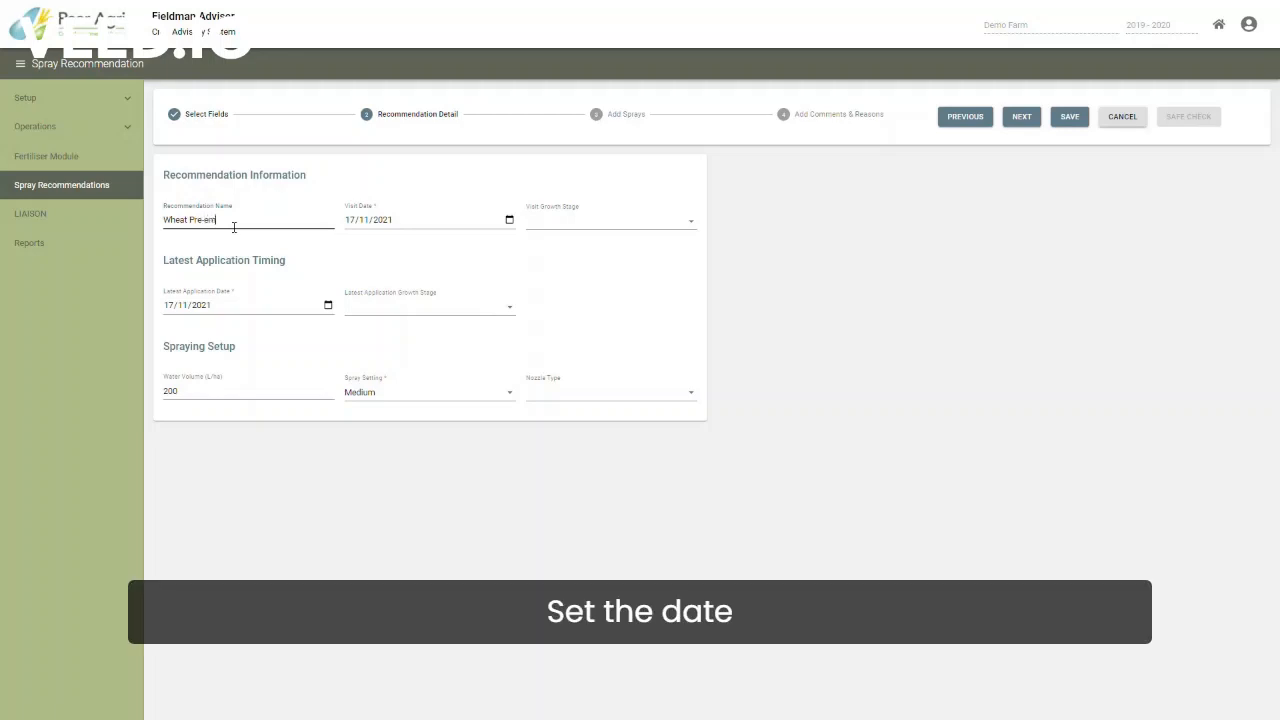
type("m")
Check the visit date and set the visit growth stage to Pre-emergence.
left_click(507, 221)
left_click(651, 233)
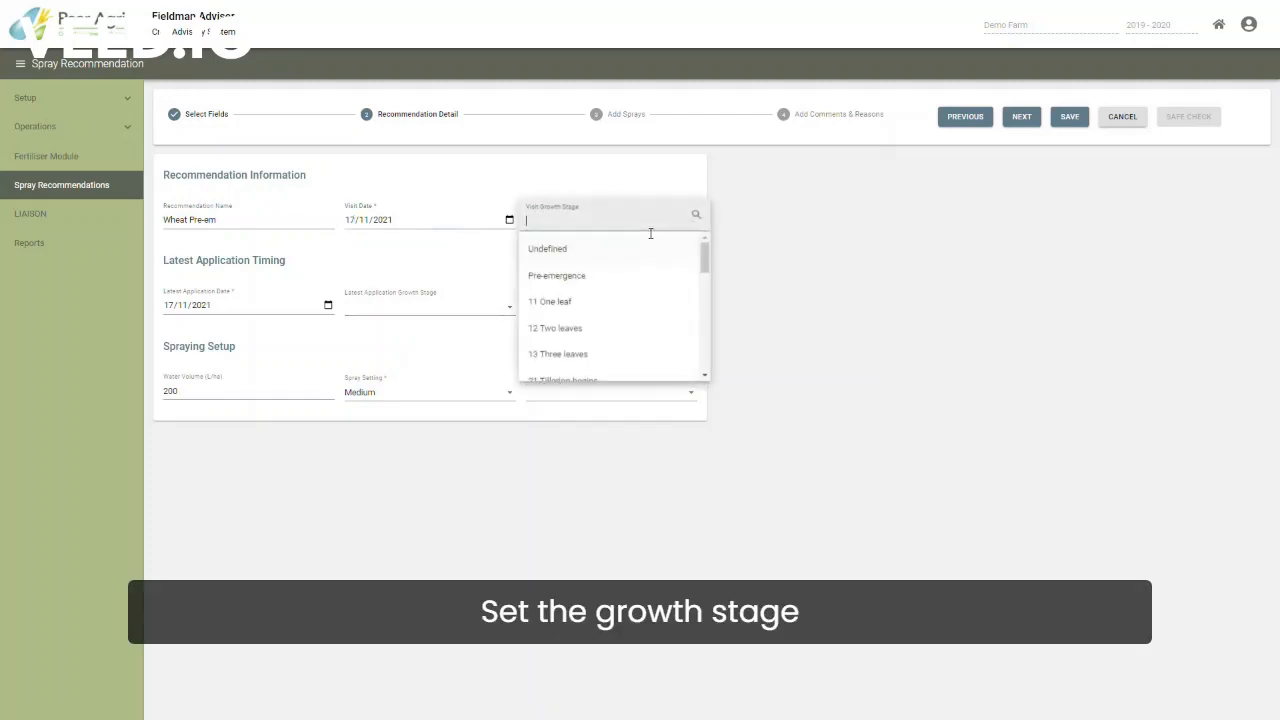
left_click(562, 278)
Set the latest application date to 24/11/2021 and the latest application growth stage to Pre-emergence.
left_click(328, 308)
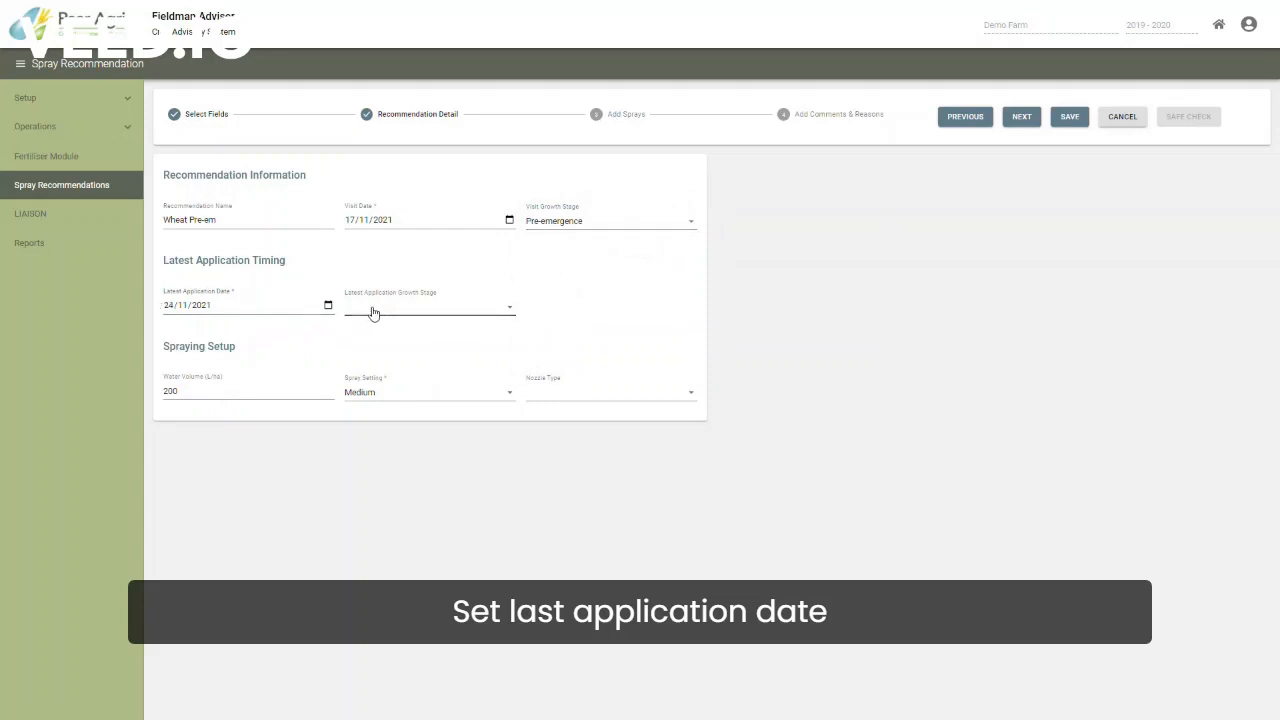
left_click(371, 308)
left_click(372, 366)
Review the water volume, spray setting and nozzle type options in the spraying setup.
left_click_drag(214, 396, 151, 400)
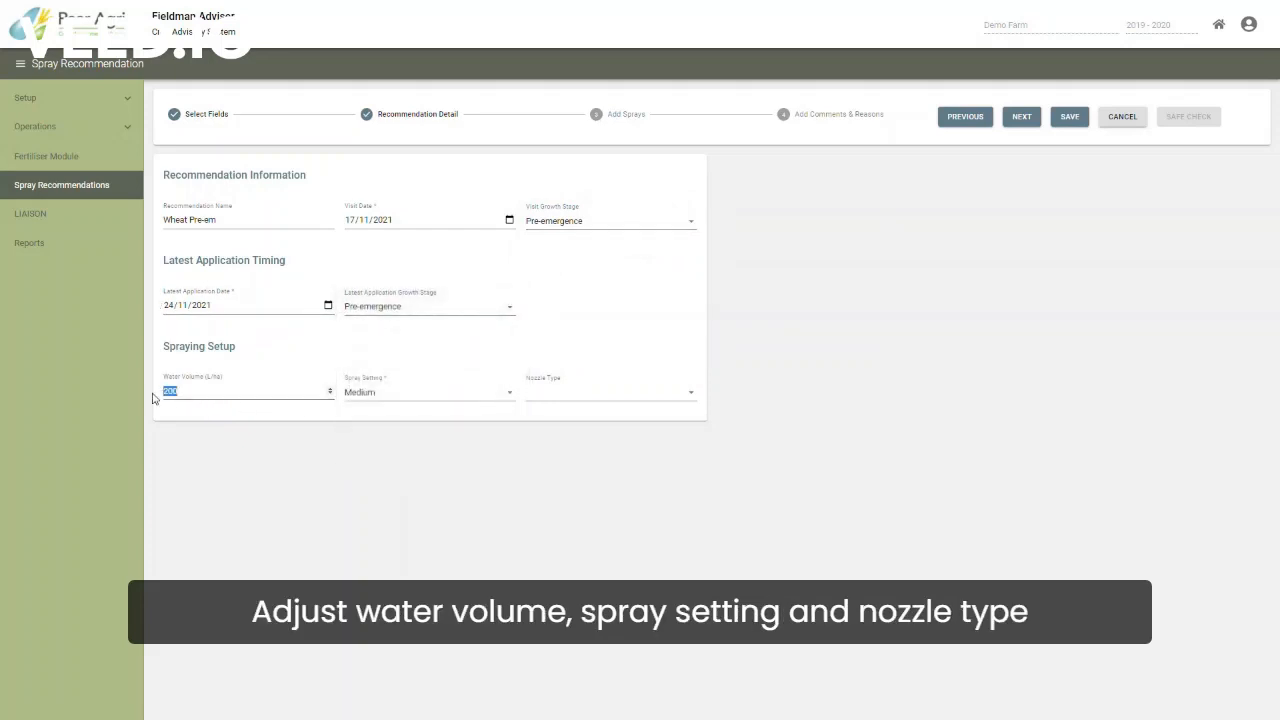
left_click(414, 391)
left_click(375, 502)
left_click(672, 396)
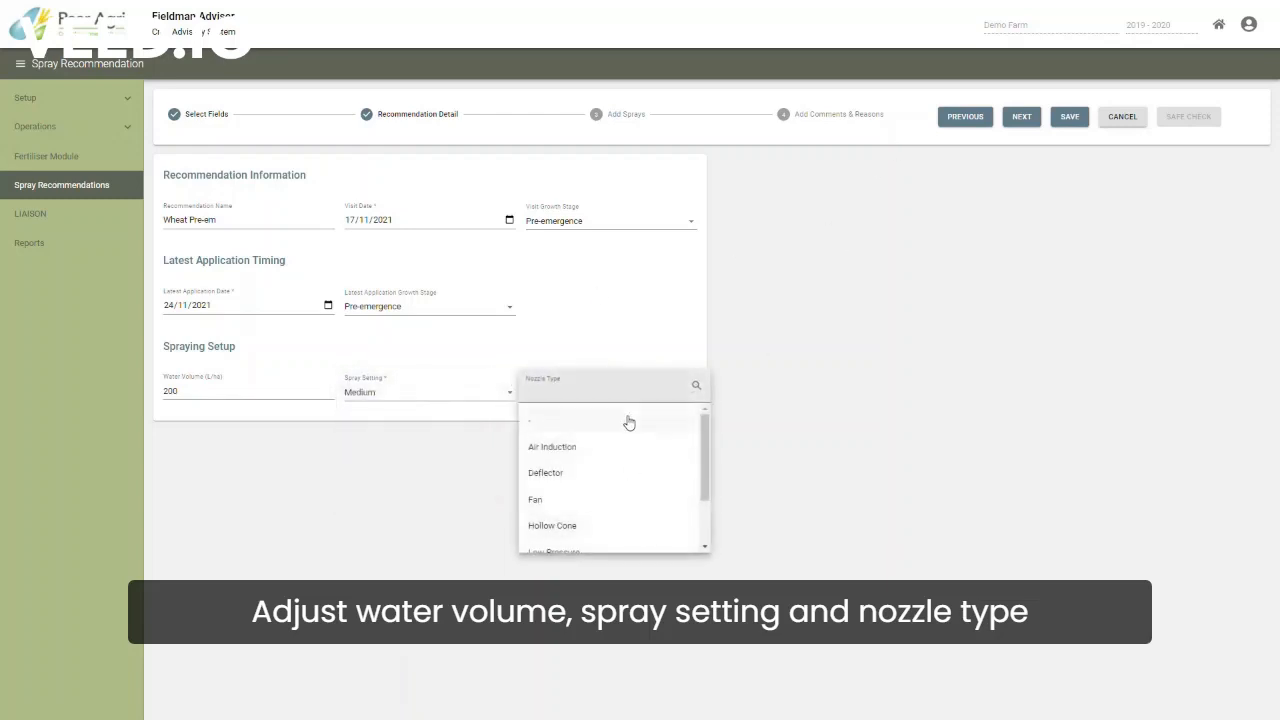
left_click(632, 347)
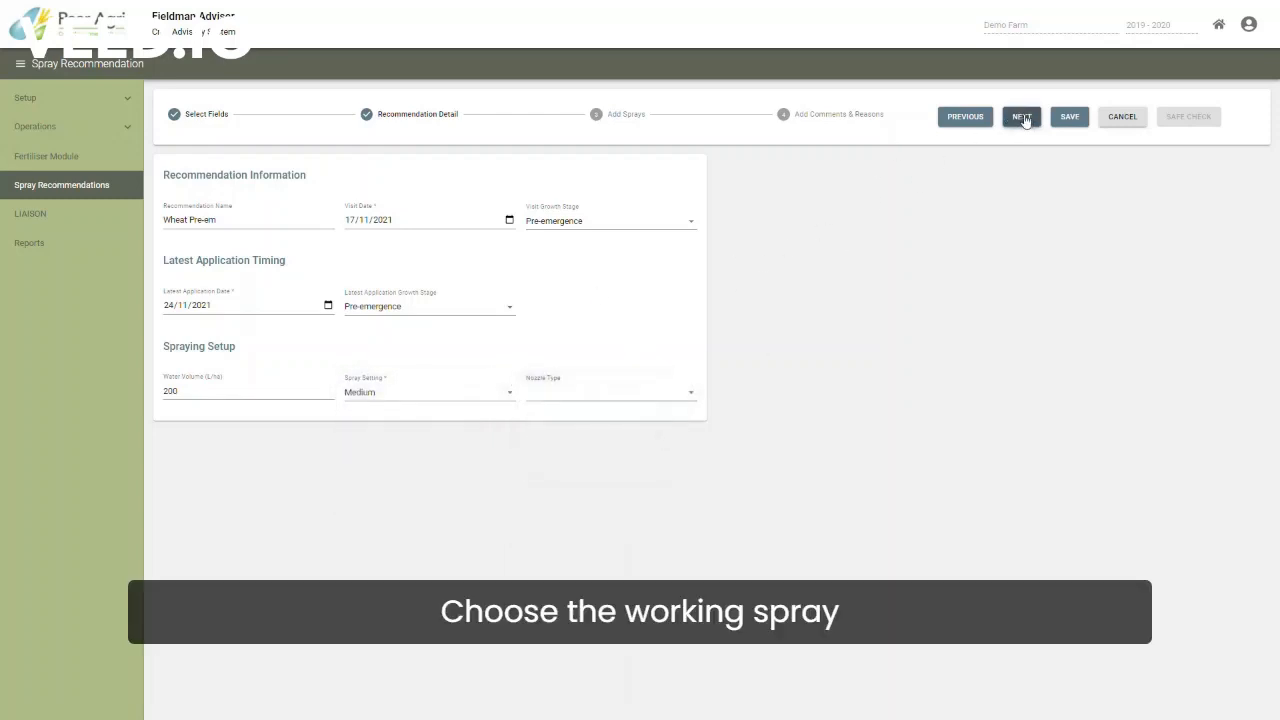
Proceed to adding sprays and choose Roundup Energy as the working spray with application stage Pre-emergence.
left_click(1021, 117)
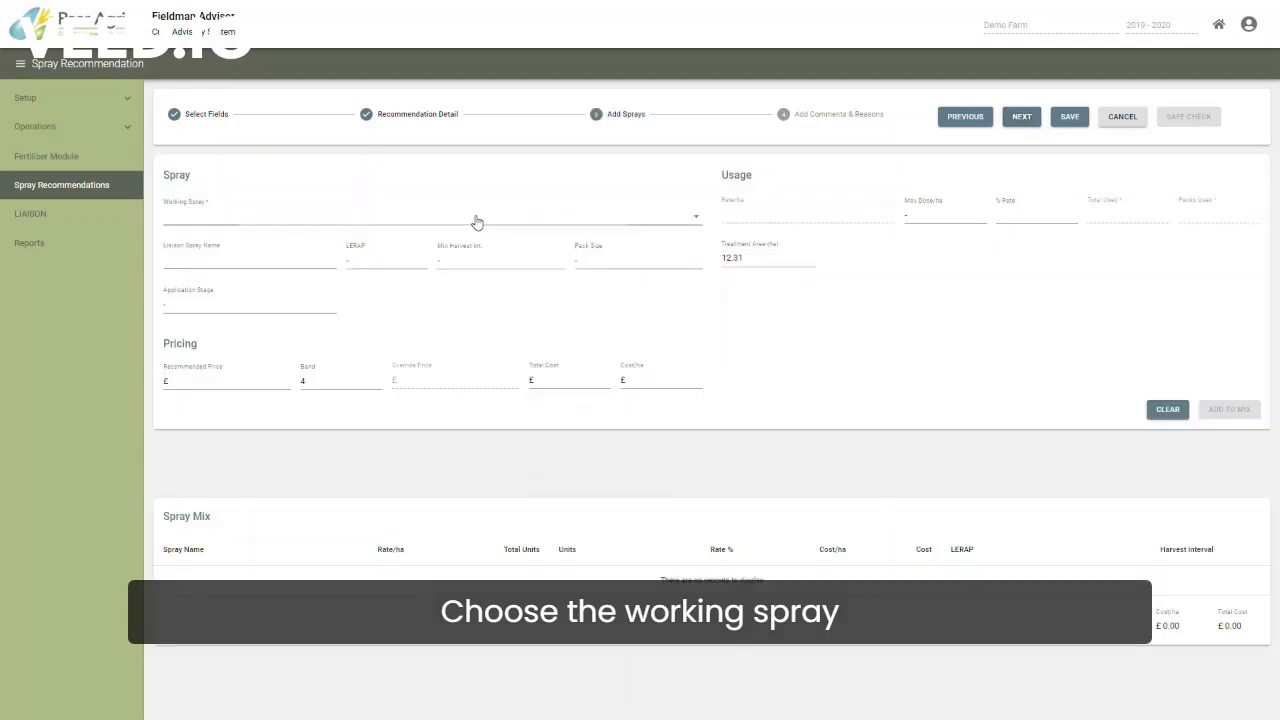
left_click(477, 221)
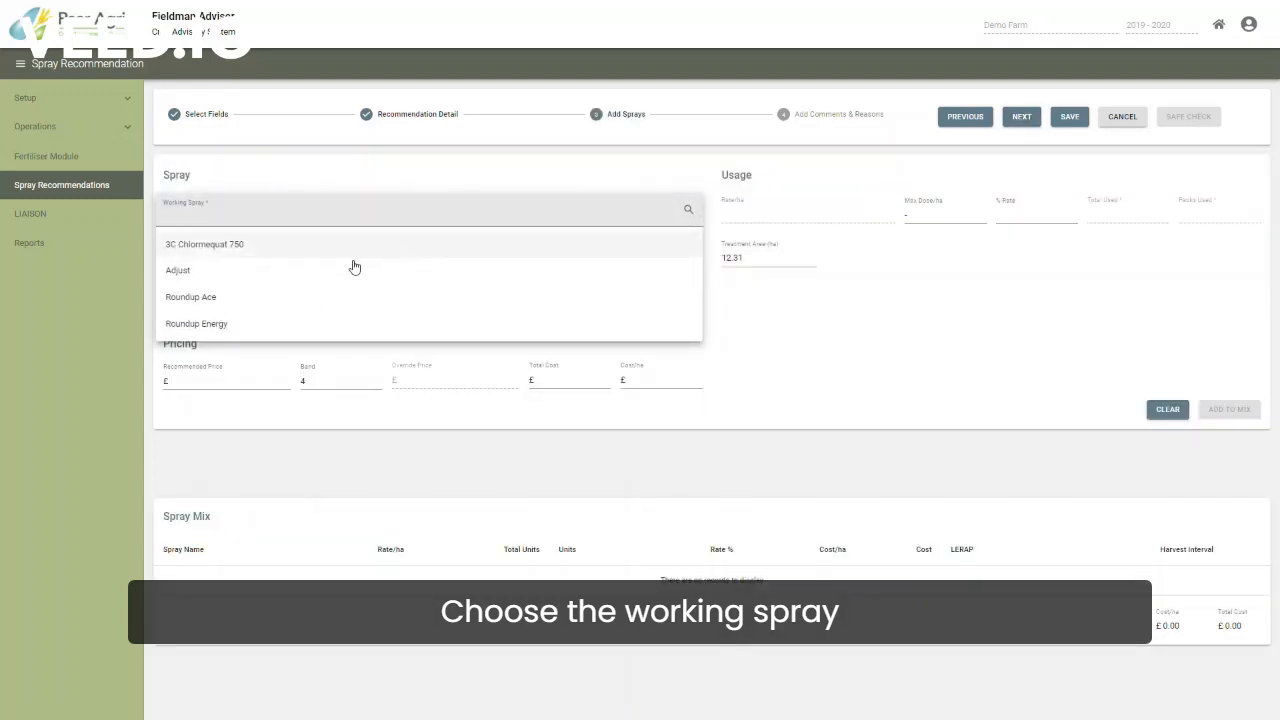
left_click(225, 327)
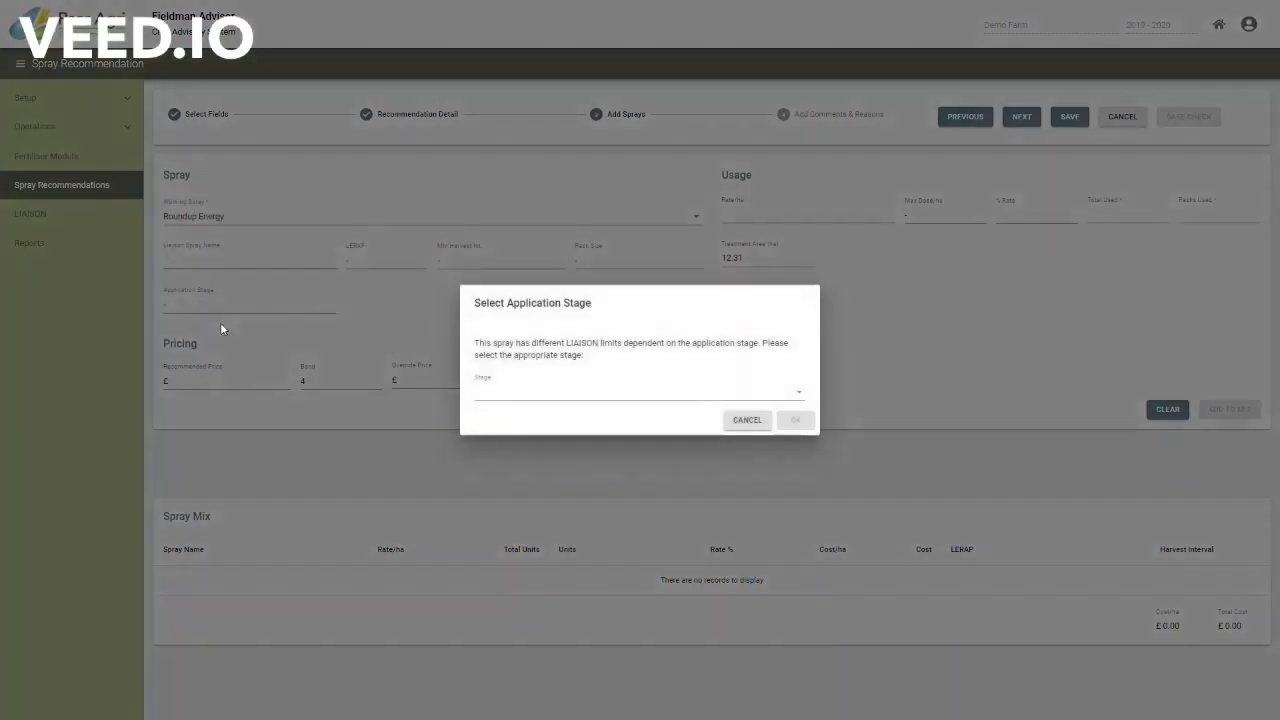
left_click(585, 396)
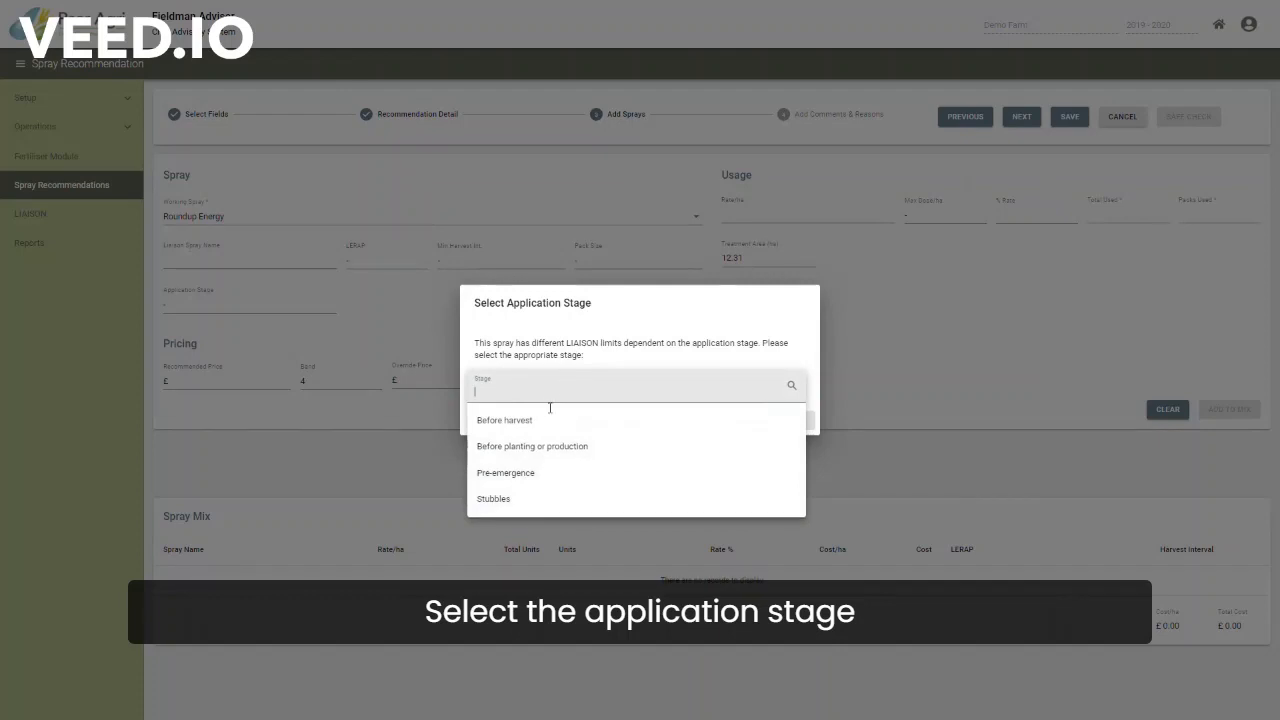
left_click(538, 478)
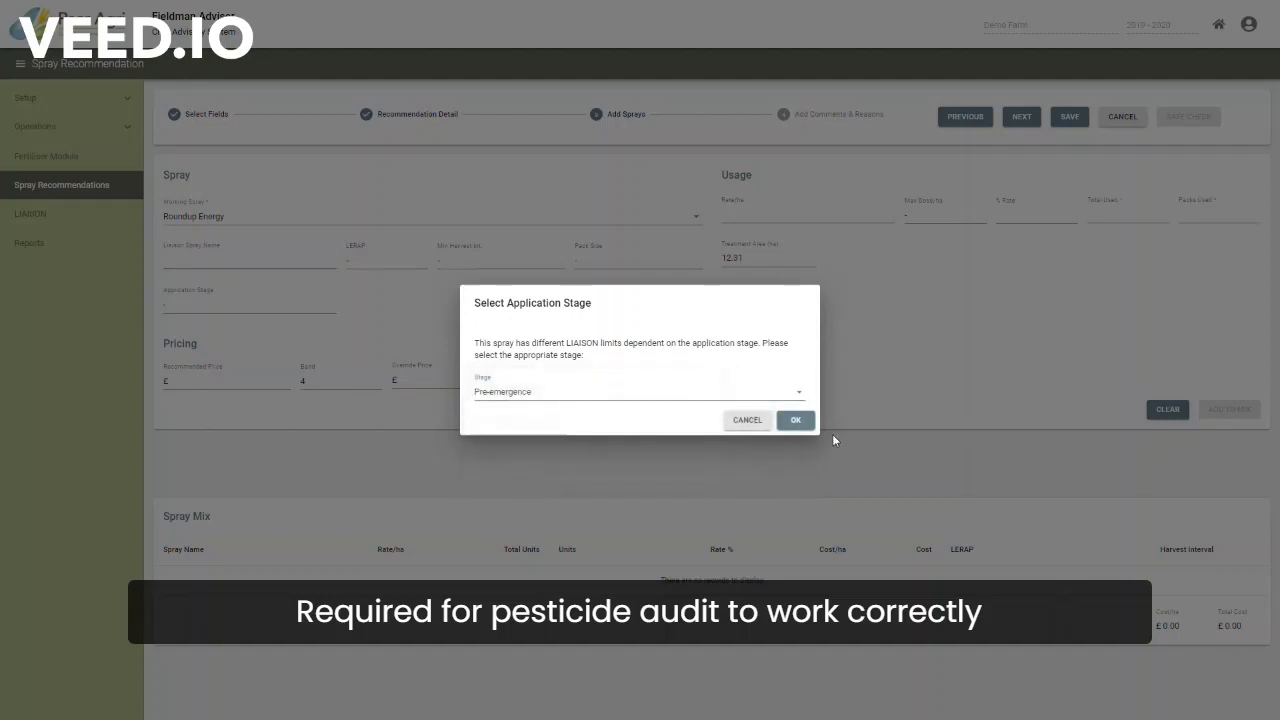
left_click(795, 419)
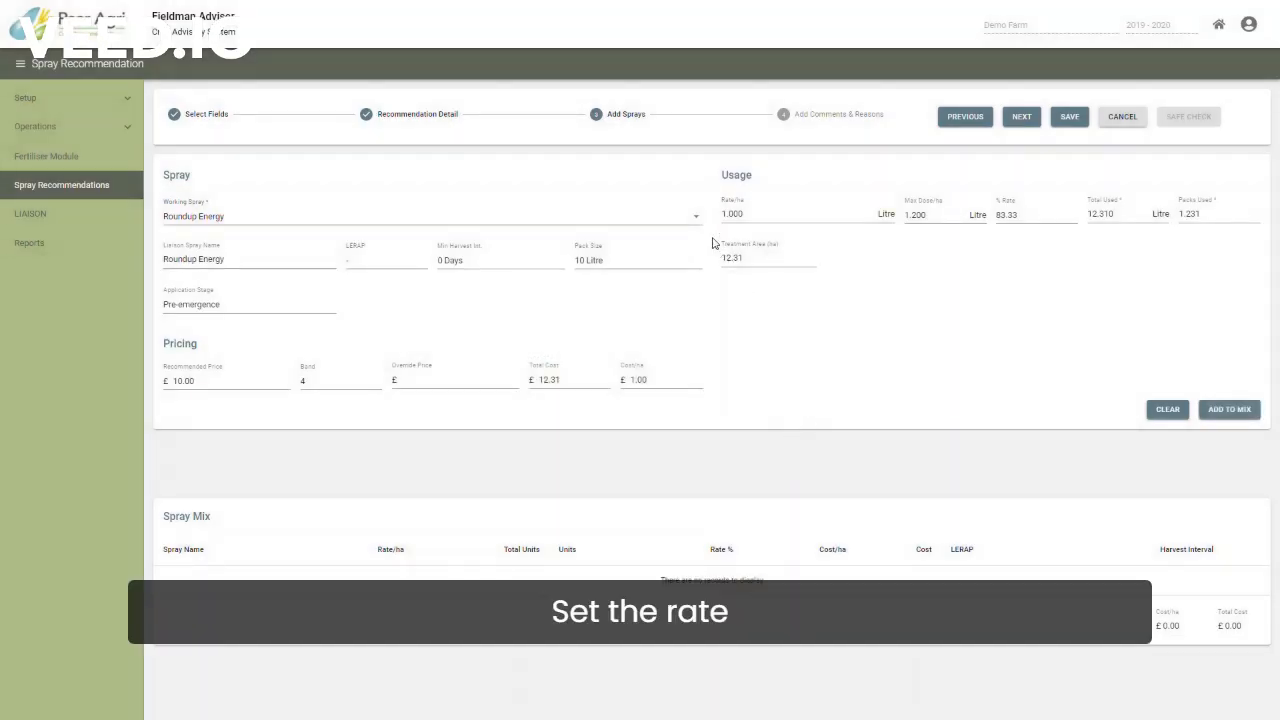
Check the rate against the maximum dose per hectare and add Roundup Energy to the spray mix, accepting the safe check.
left_click(752, 219)
left_click_drag(936, 220, 900, 218)
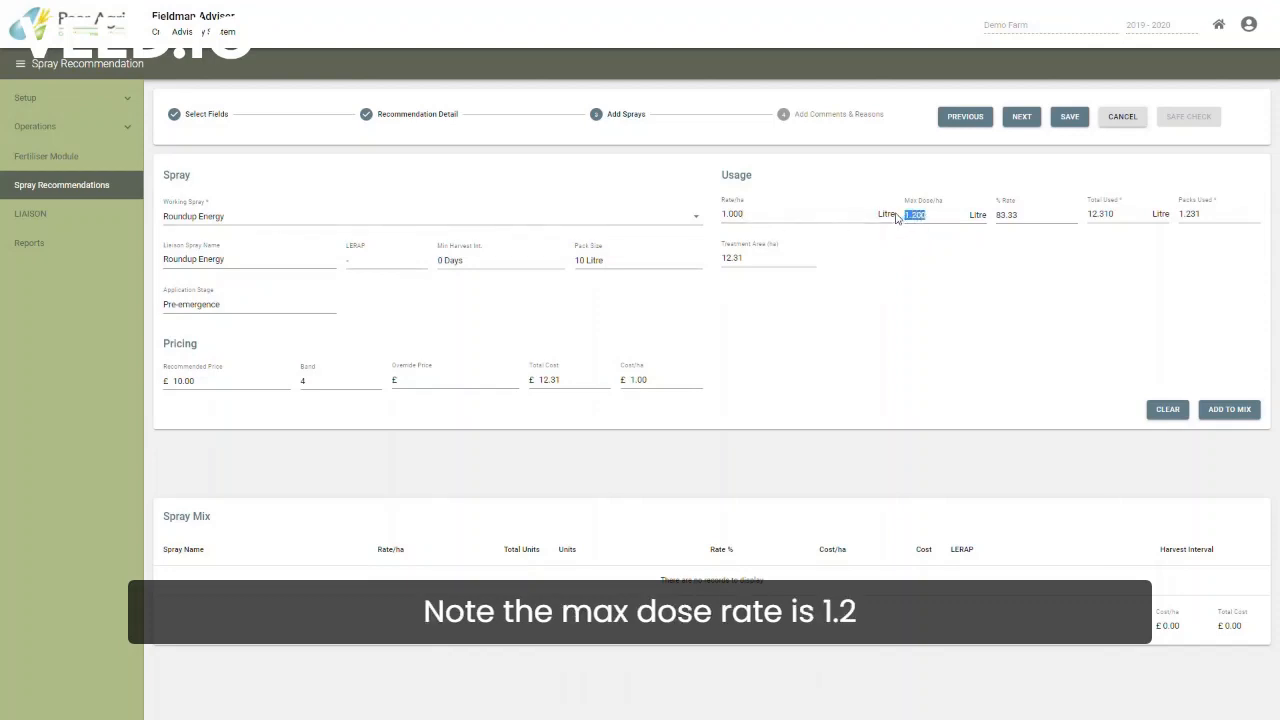
left_click(755, 219)
double_click(756, 219)
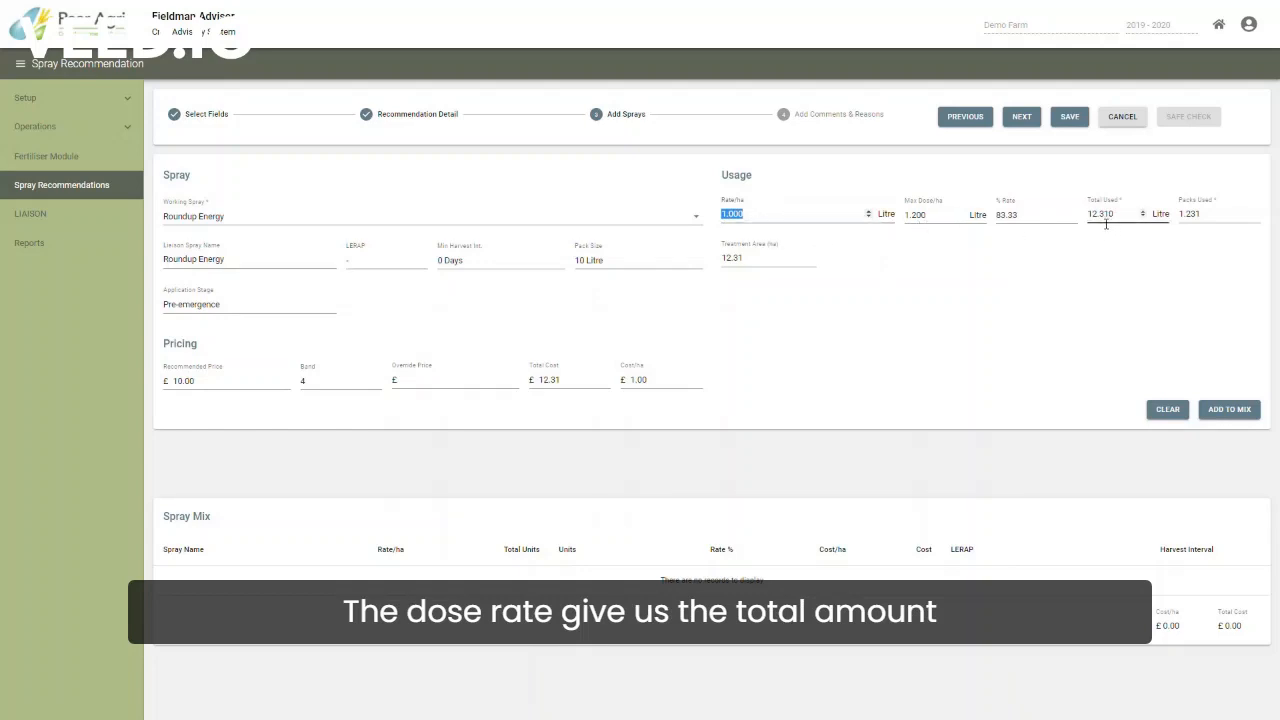
left_click(1228, 410)
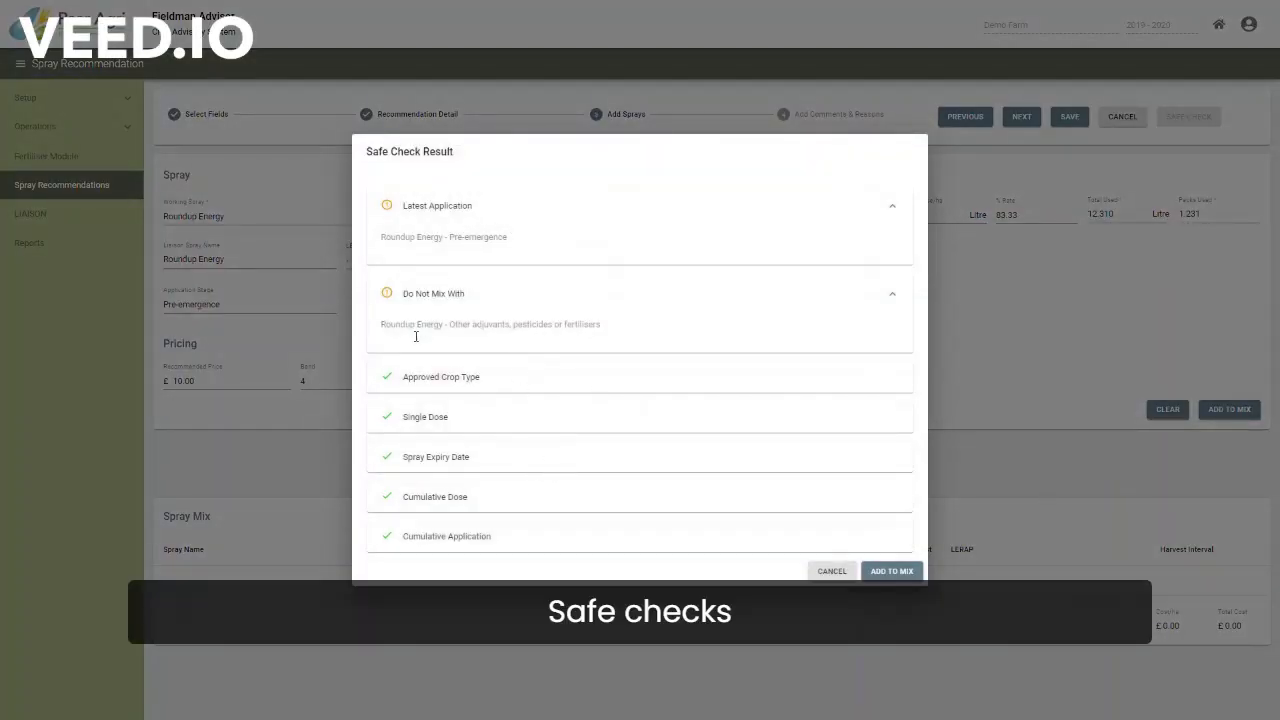
left_click(891, 572)
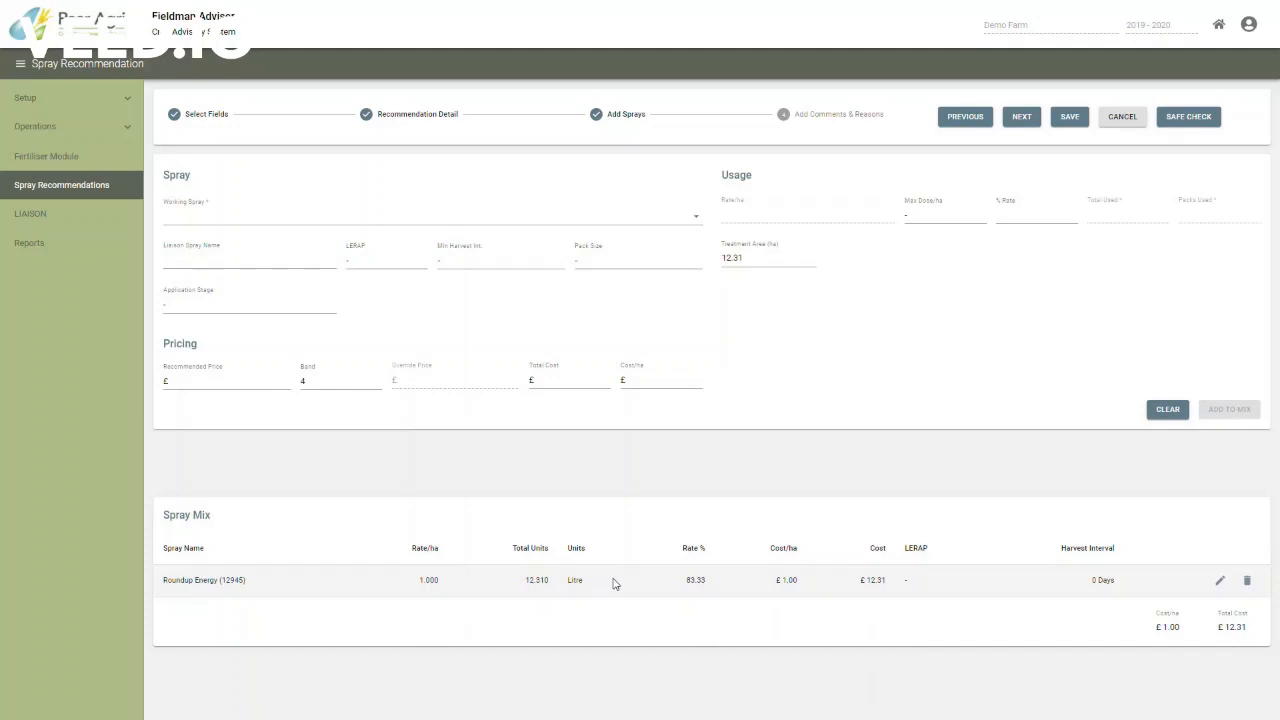
Proceed to comments and reasons and add a reason for treatment with class Weeds and problem Pre-emergence.
left_click(1021, 117)
left_click(673, 173)
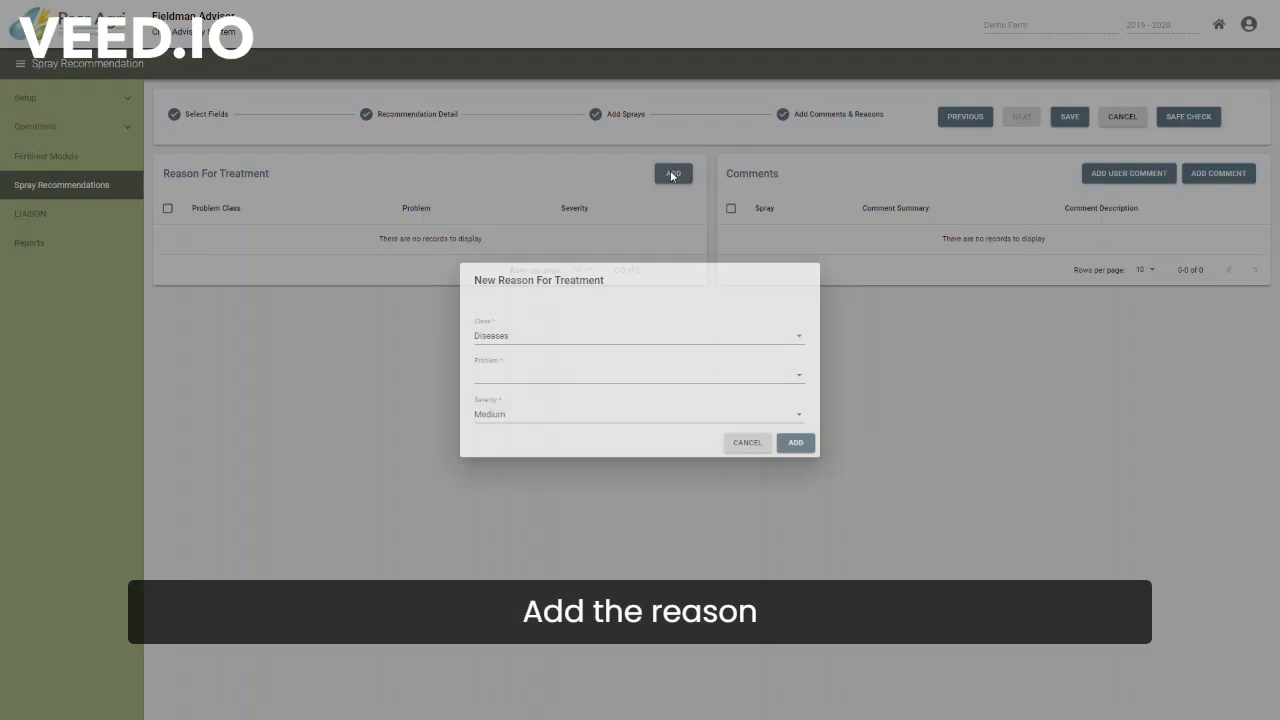
left_click(559, 338)
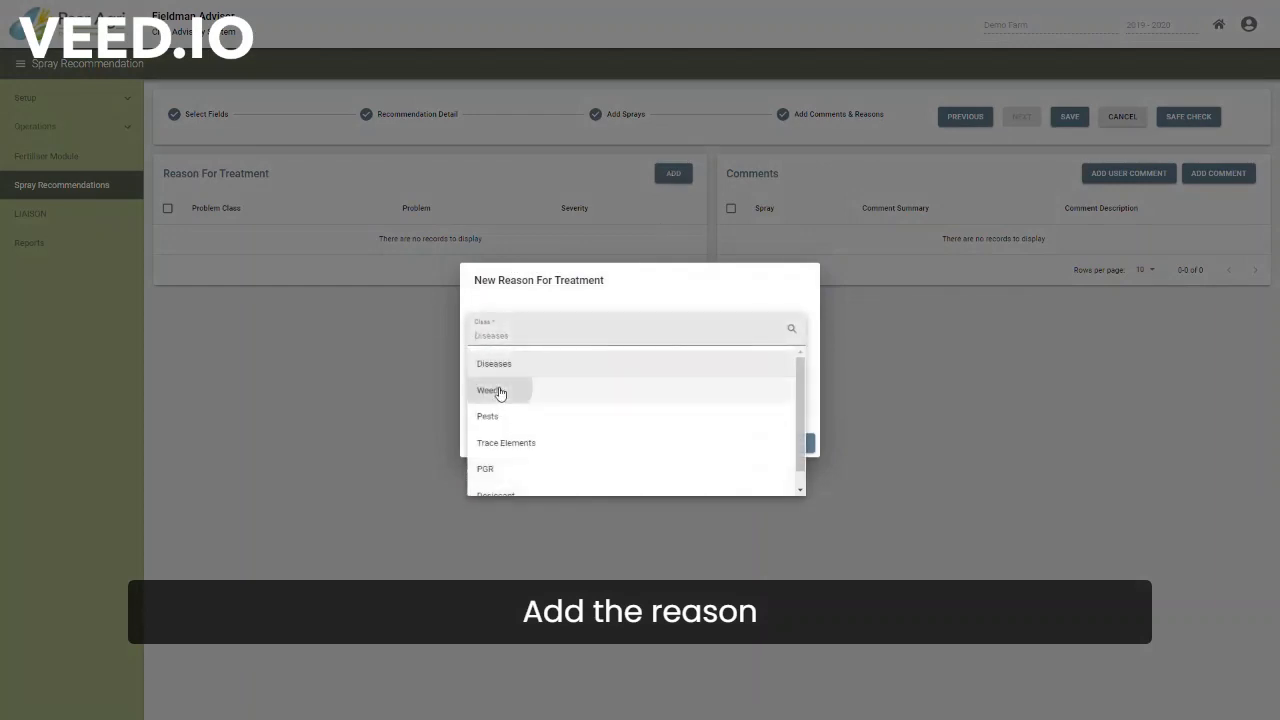
left_click(500, 391)
left_click(540, 384)
scroll(549, 430, "down", 6)
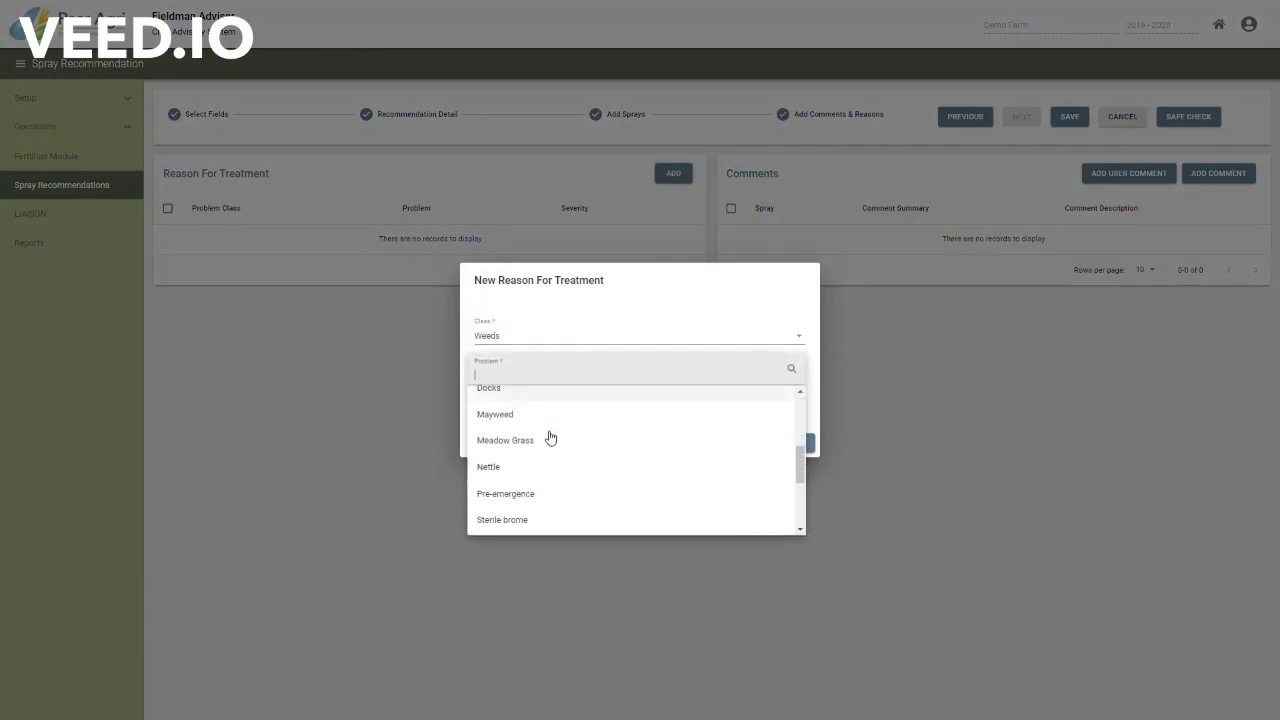
left_click(529, 430)
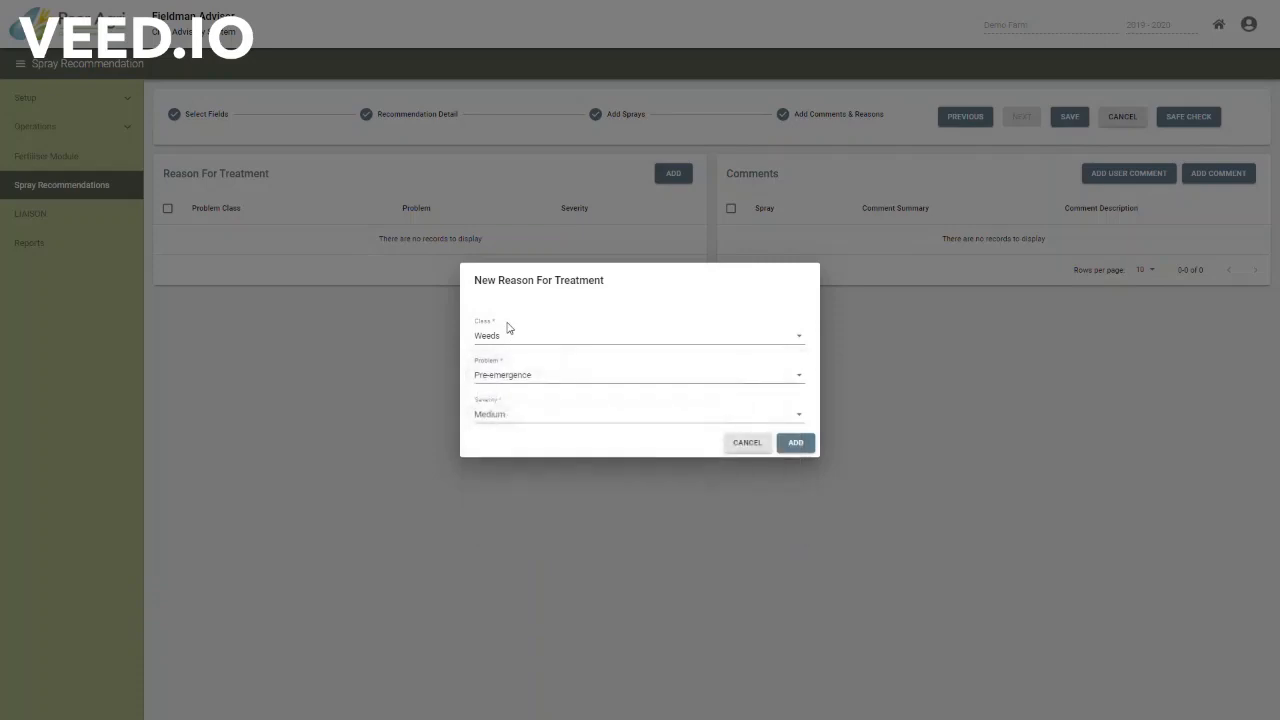
left_click(796, 443)
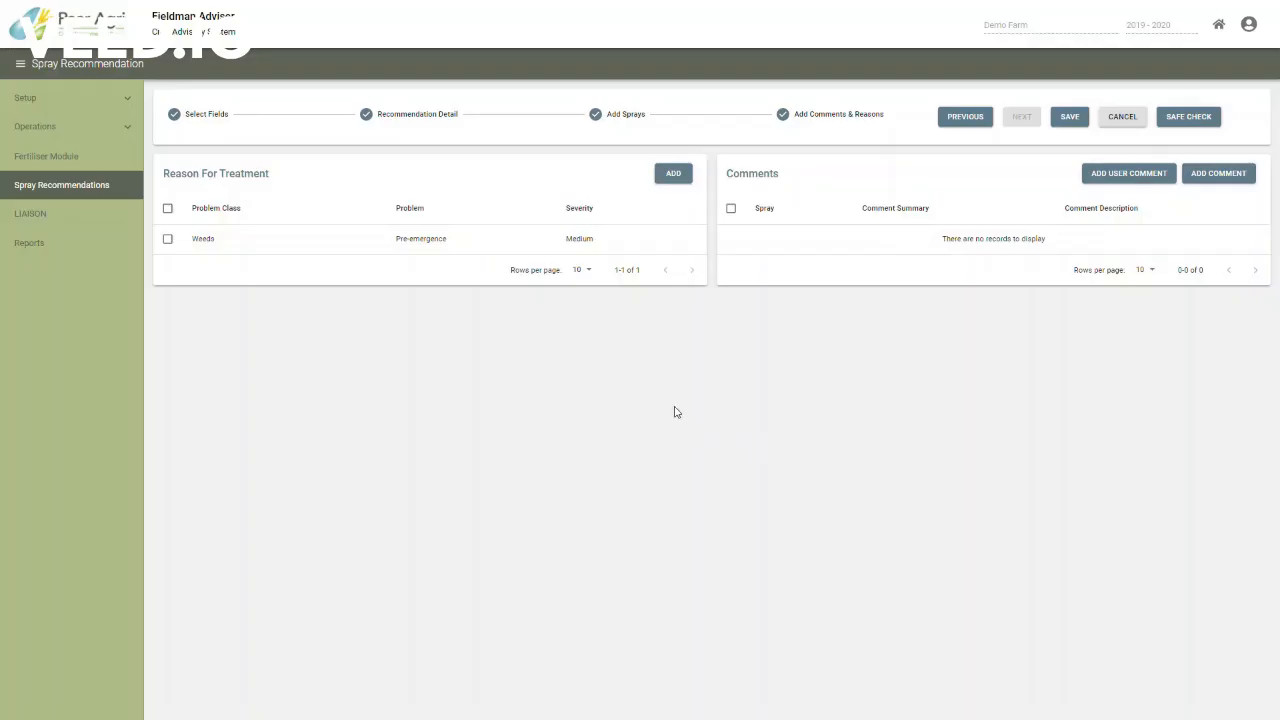
Add the predefined comment "Before next week" to the recommendation and save it as approved.
left_click(1218, 173)
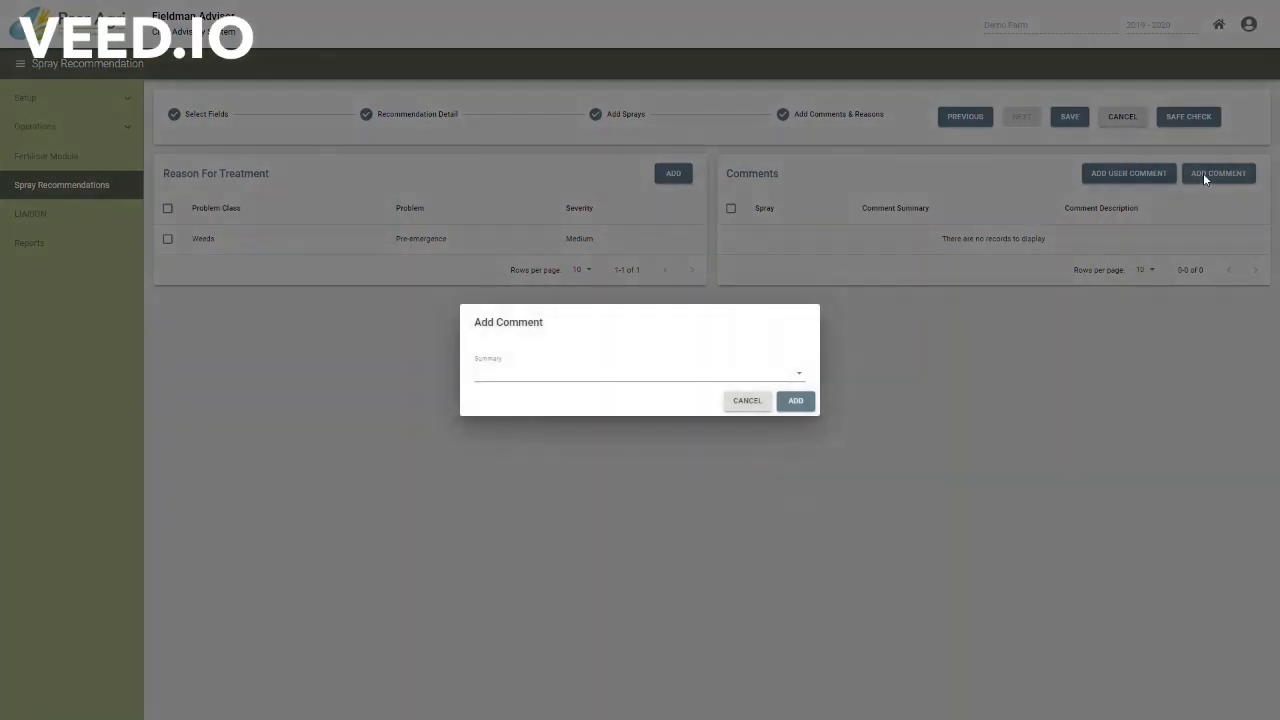
left_click(556, 384)
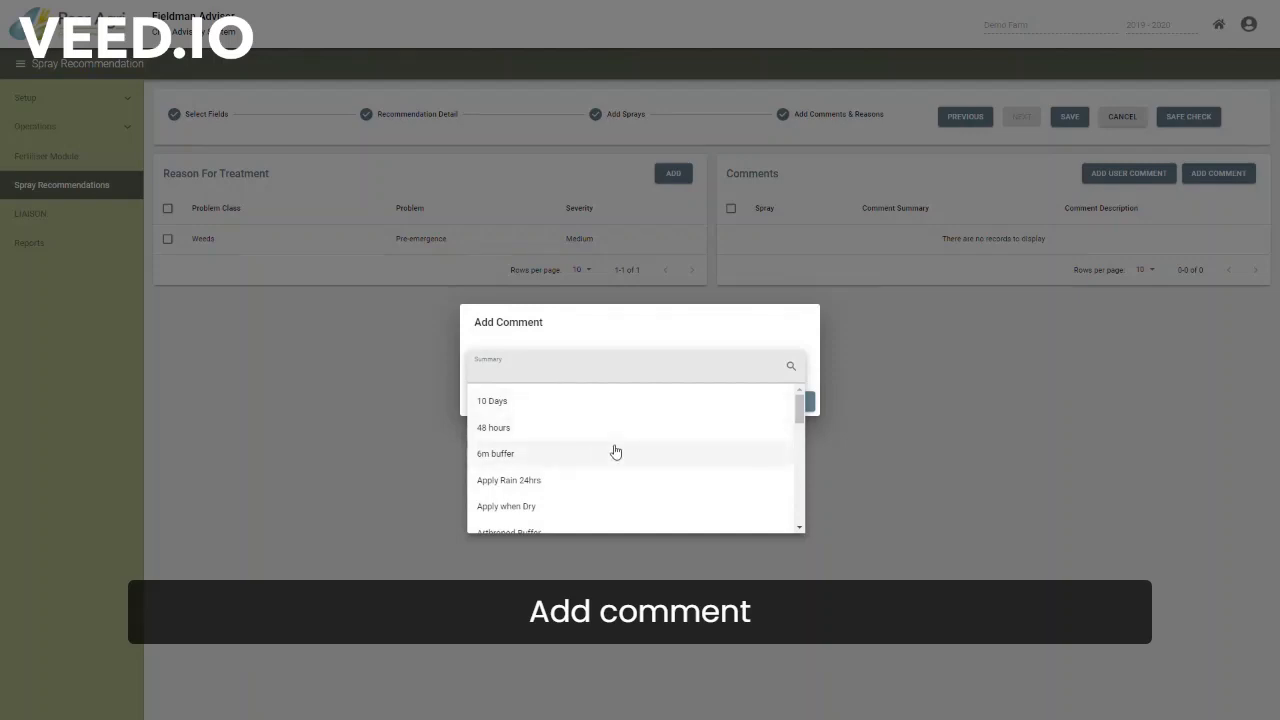
scroll(612, 449, "down", 1)
scroll(616, 452, "up", 1)
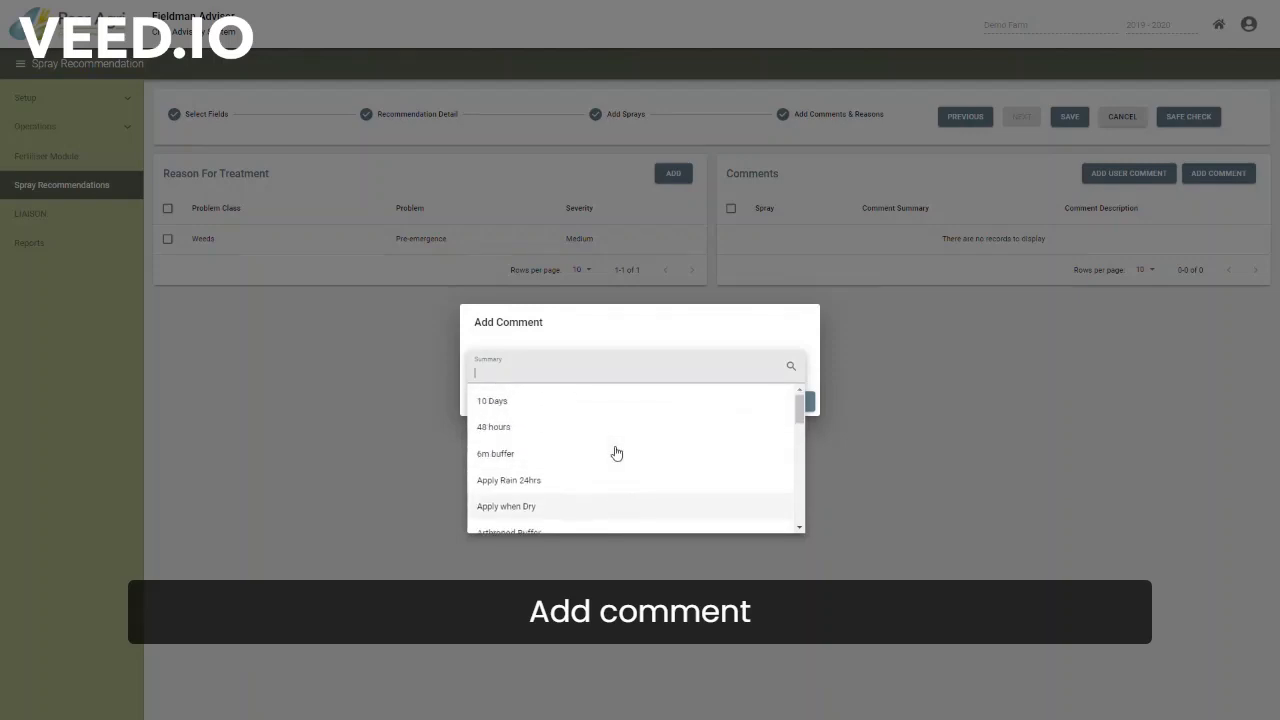
scroll(597, 444, "down", 2)
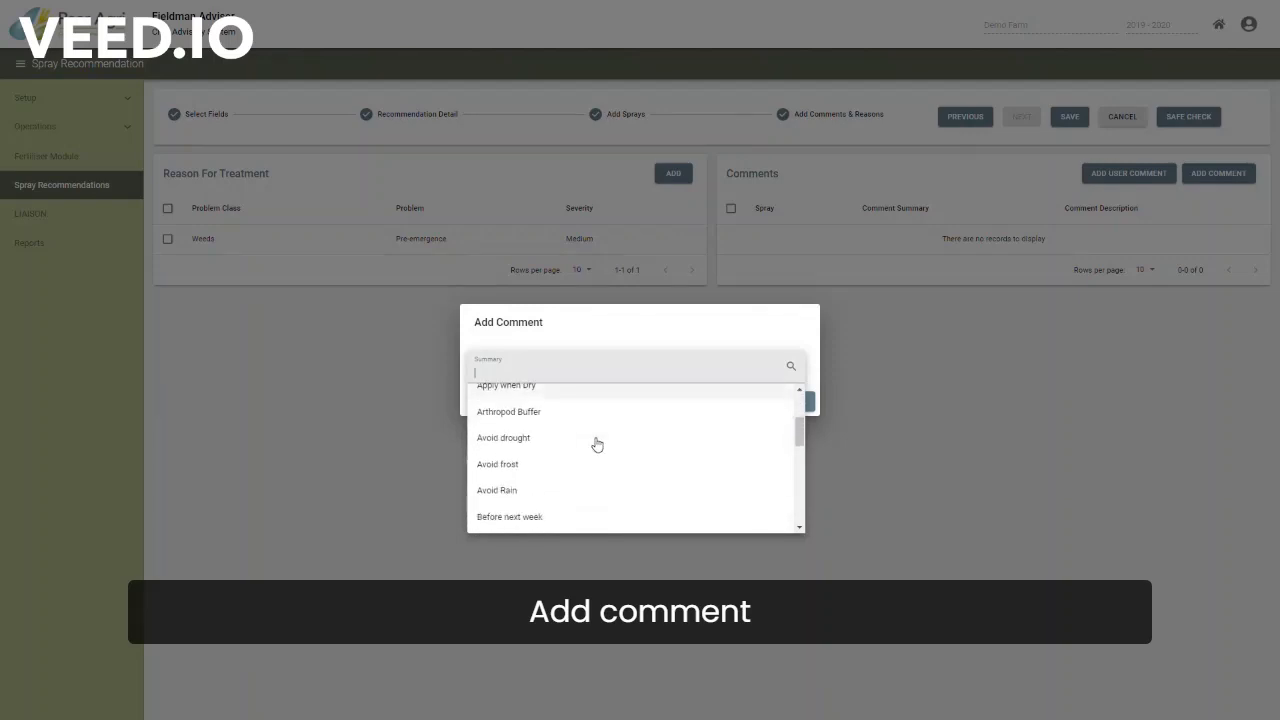
scroll(597, 444, "down", 2)
left_click(529, 444)
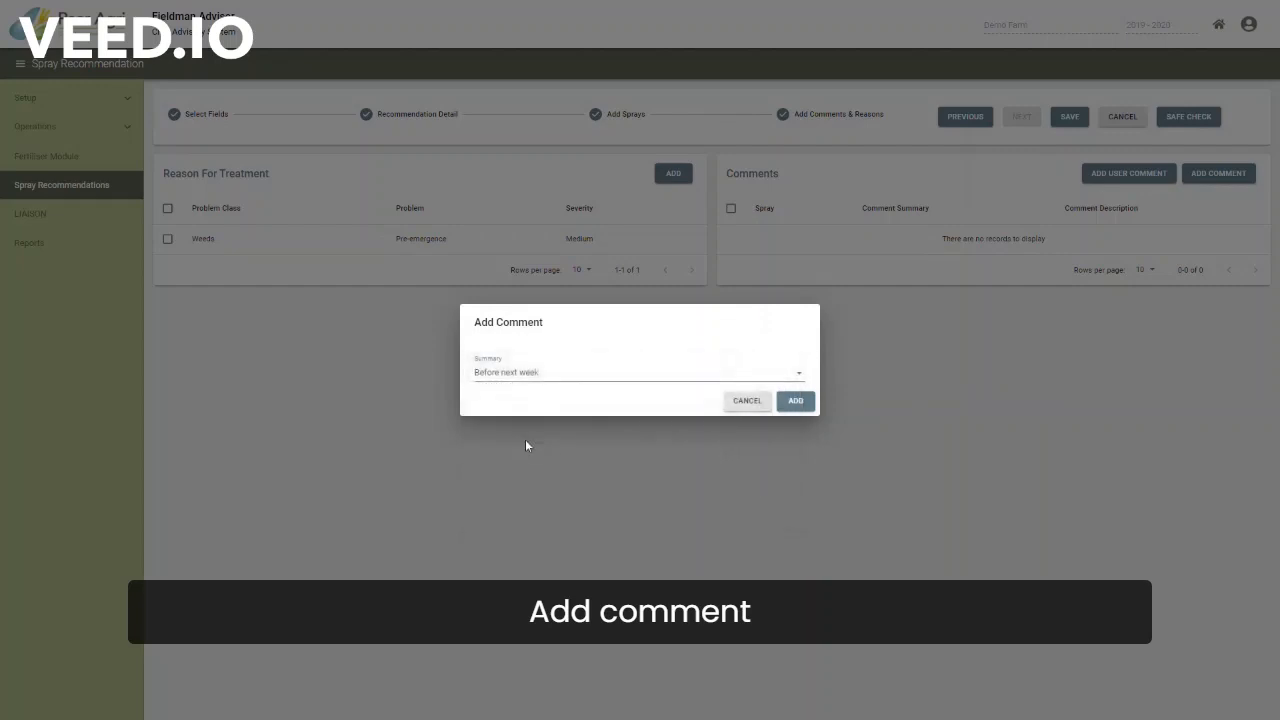
left_click(806, 402)
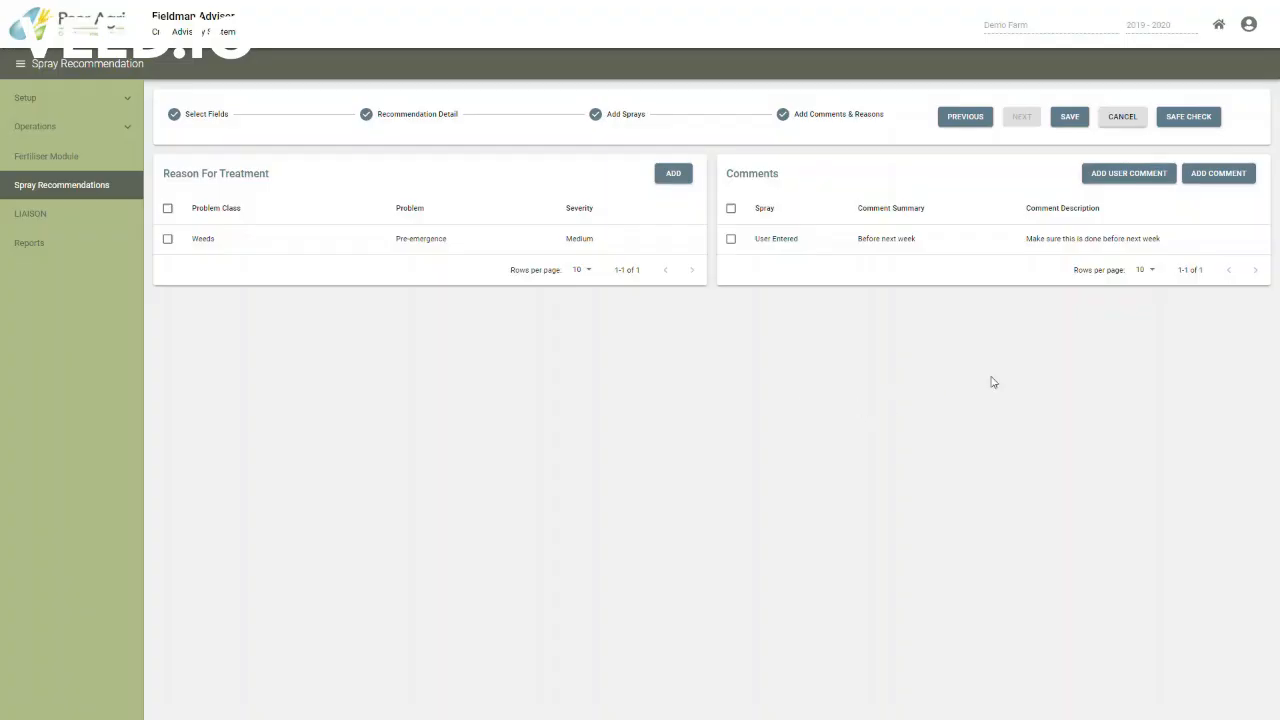
left_click(1069, 117)
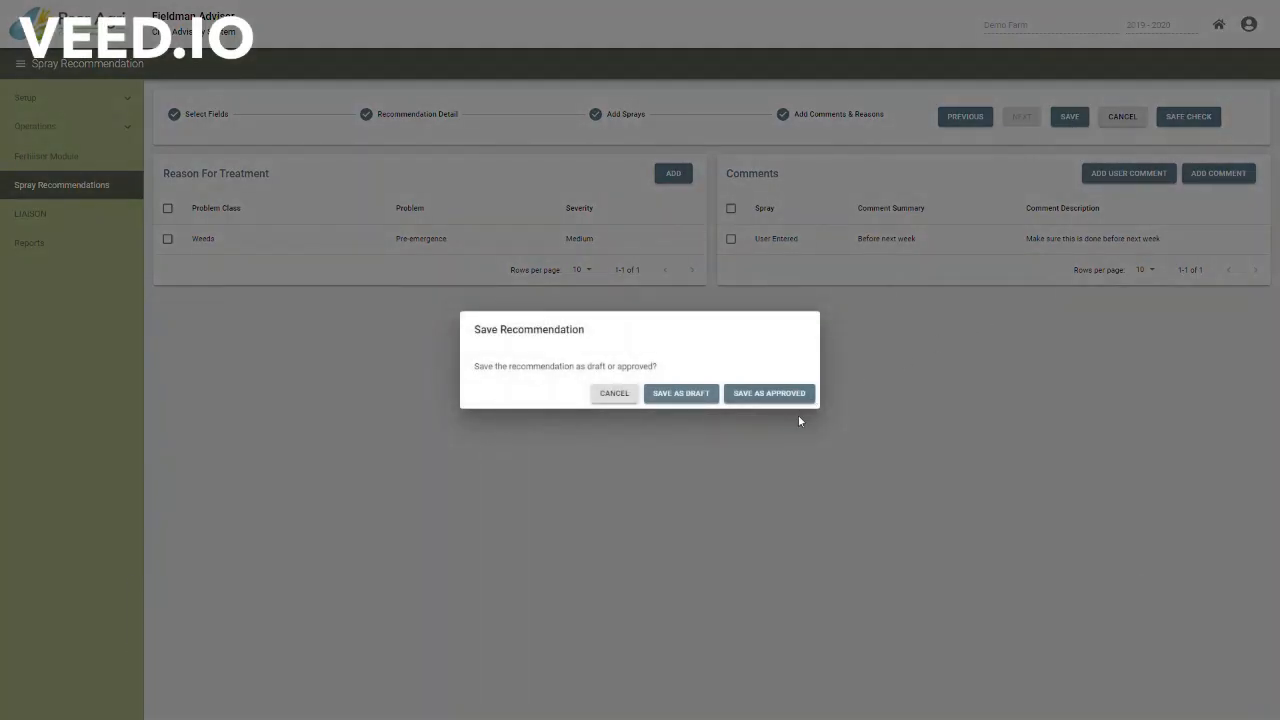
left_click(767, 397)
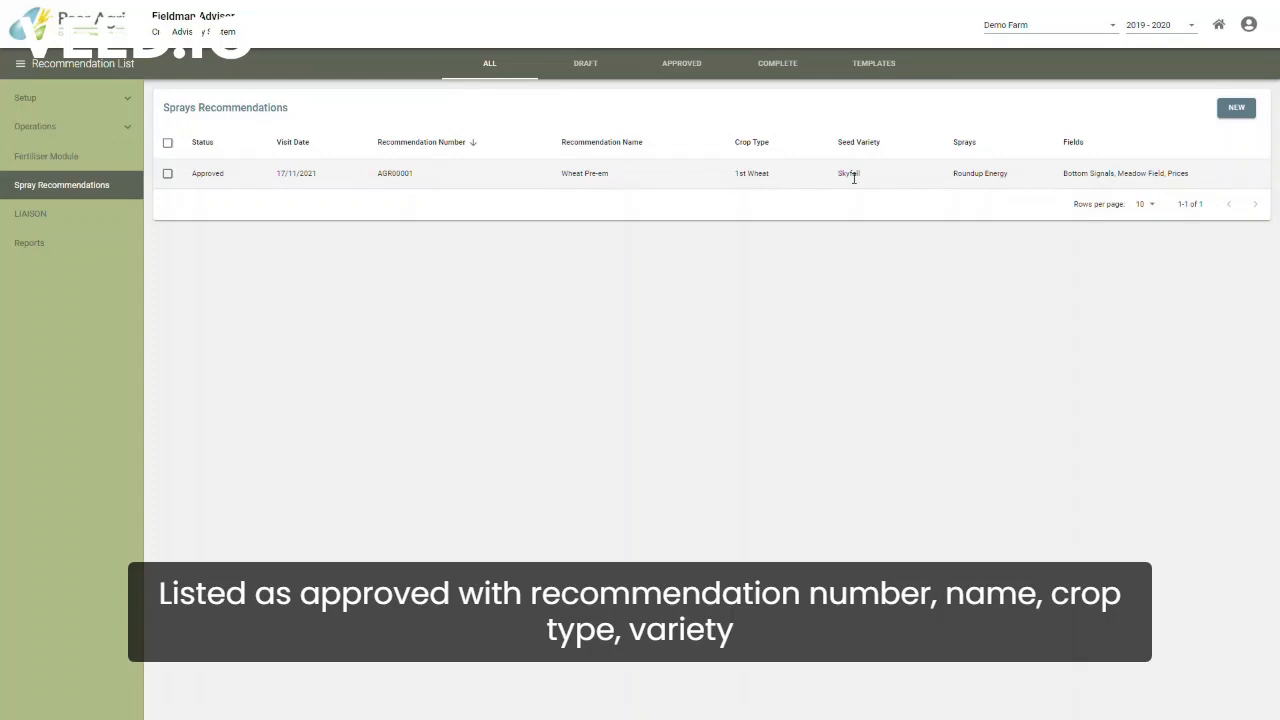
Print the approved Wheat Pre-em recommendation as a PDF and export it to Geofolia.
left_click(575, 177)
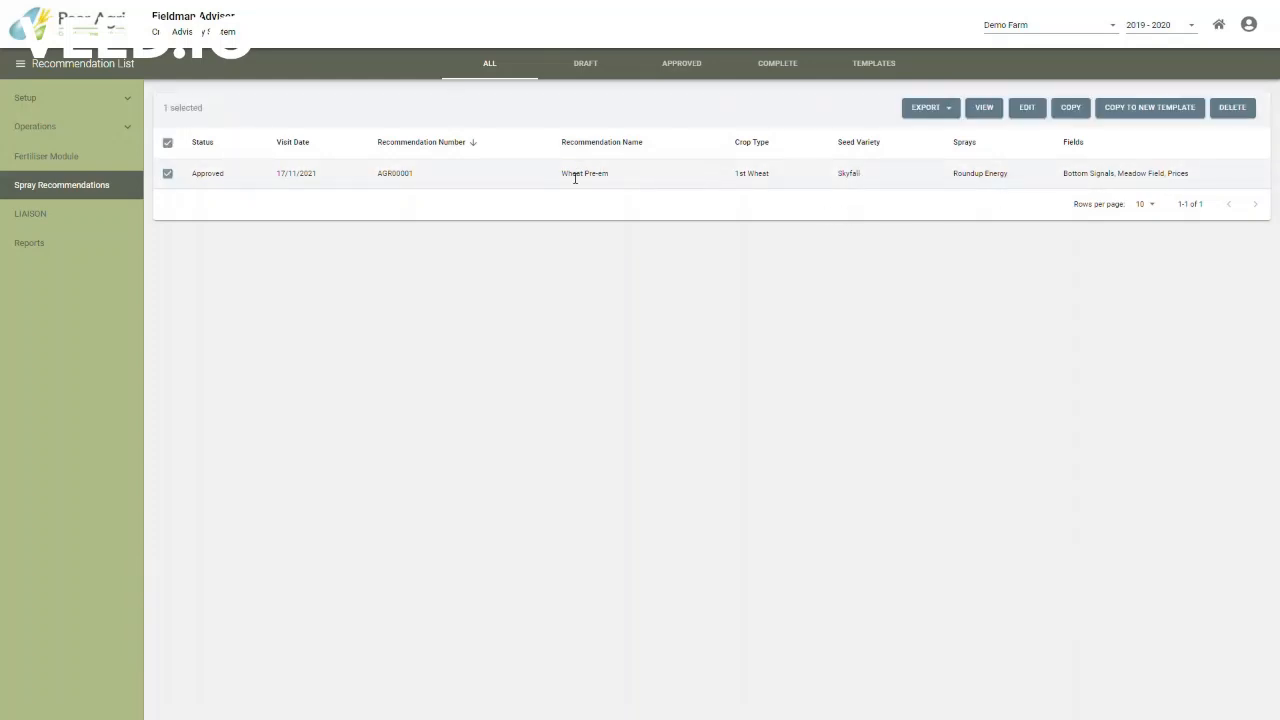
left_click(952, 112)
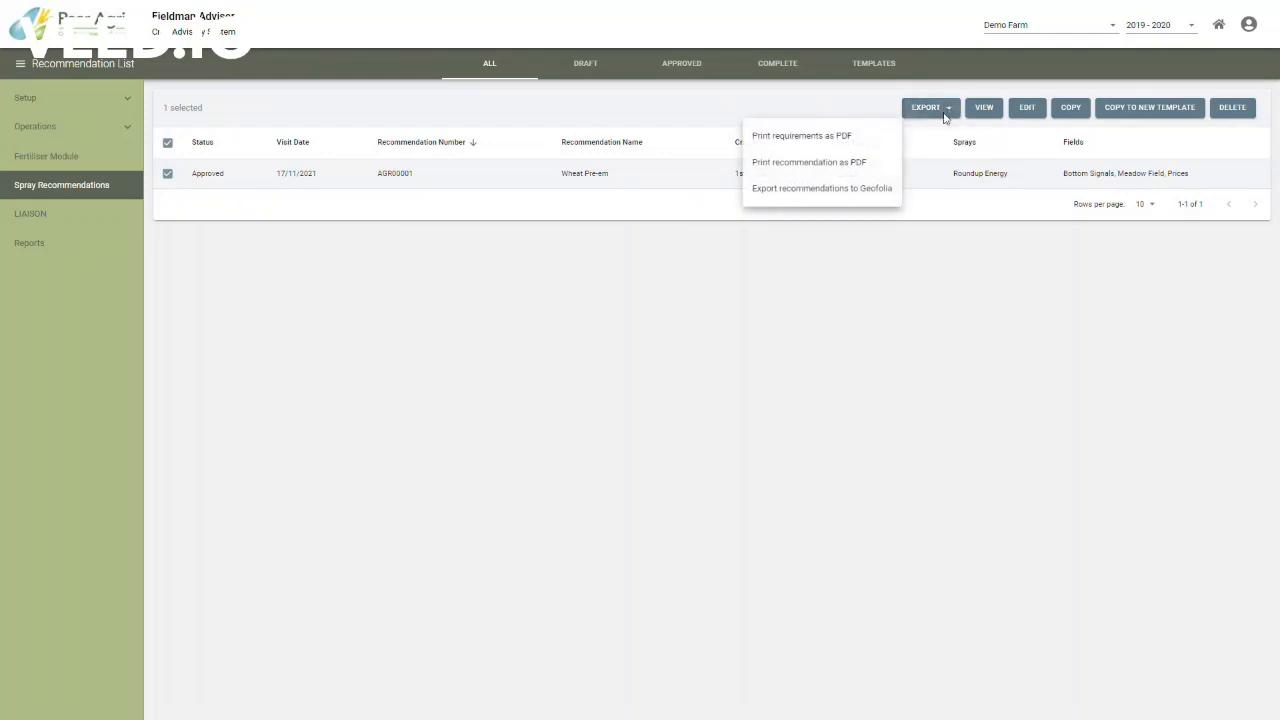
left_click(821, 163)
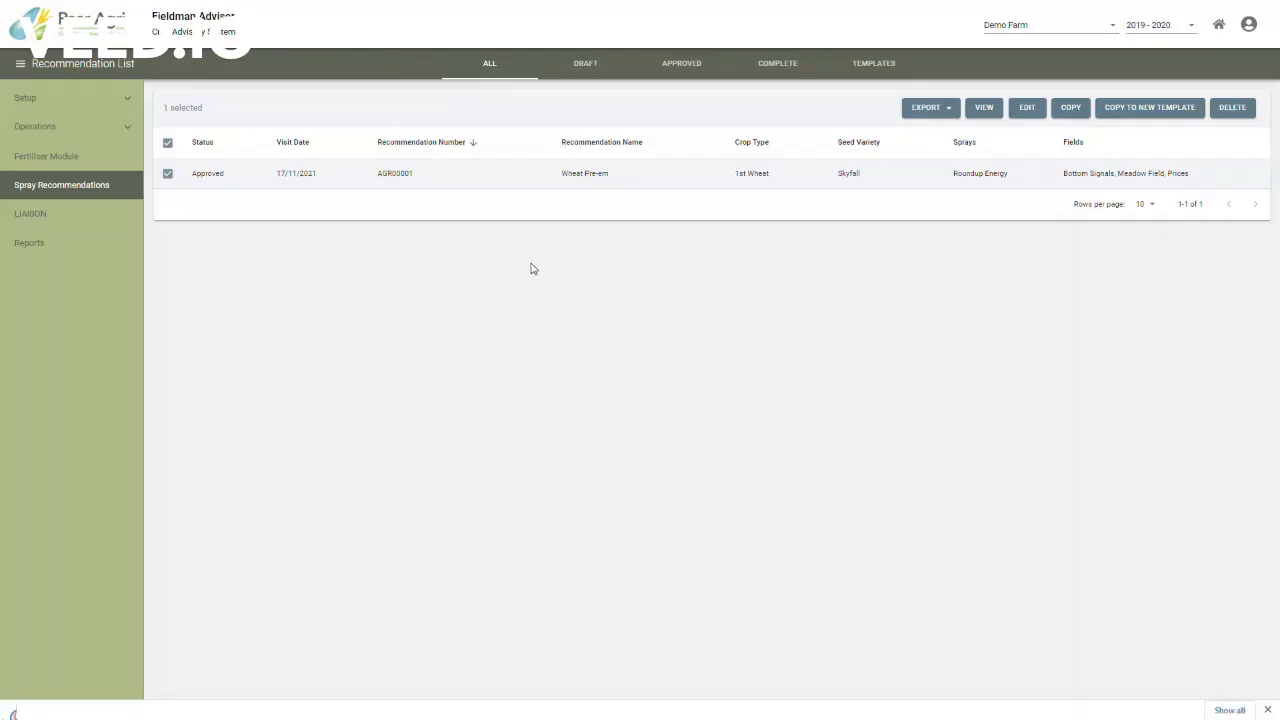
left_click(77, 698)
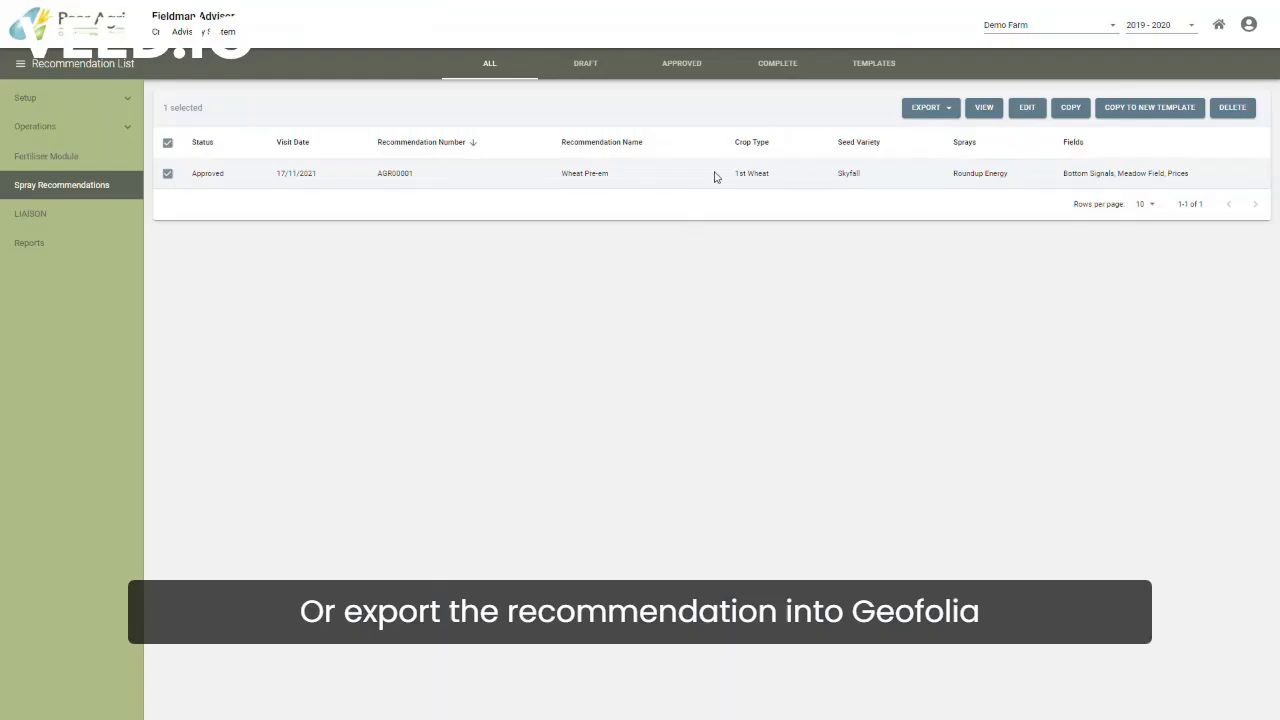
left_click(952, 110)
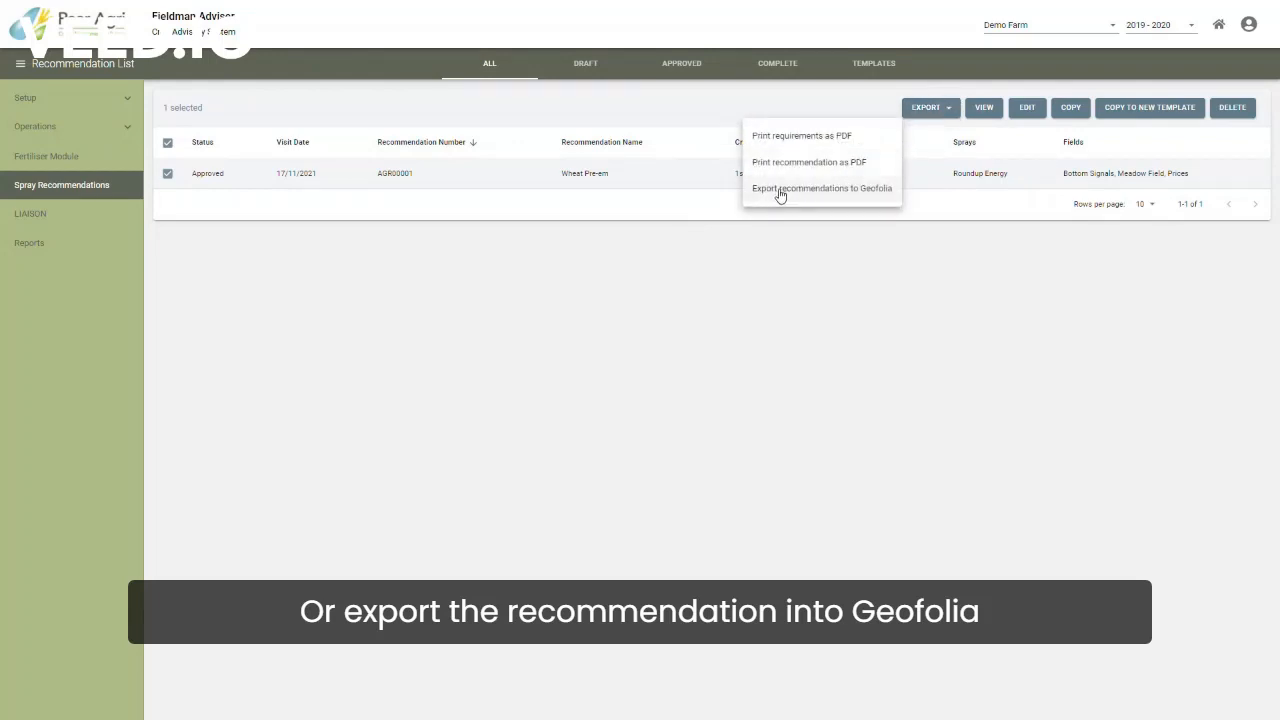
left_click(866, 190)
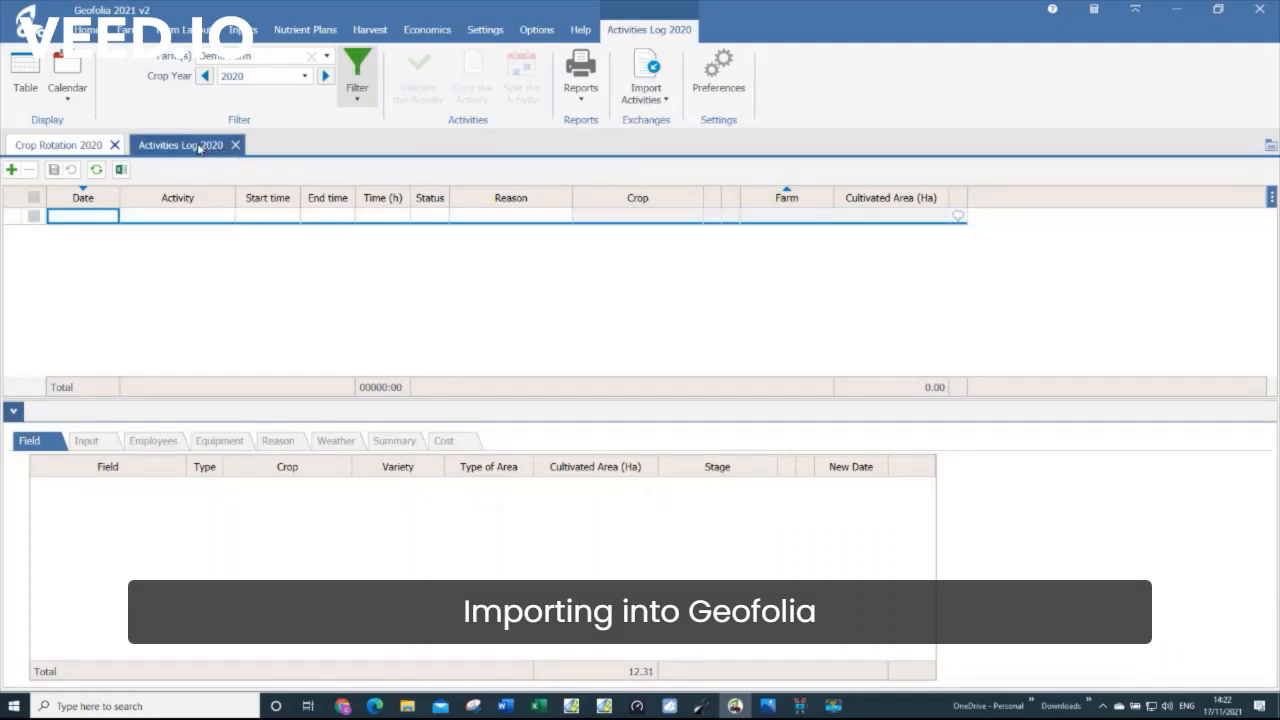
Switch to Geofolia and start a GateKeeper (XML) activity import in Activities Log 2020 with the file demo_farm_recommendation (23).xml.
left_click(658, 98)
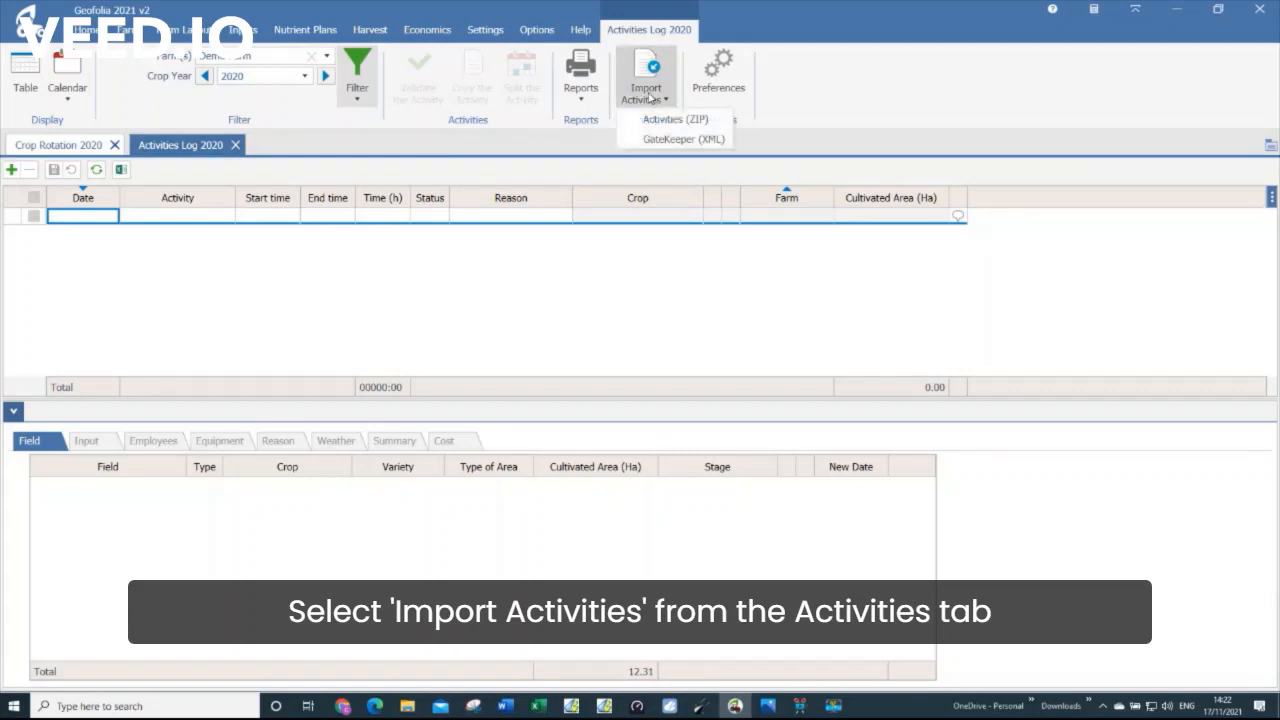
left_click(682, 140)
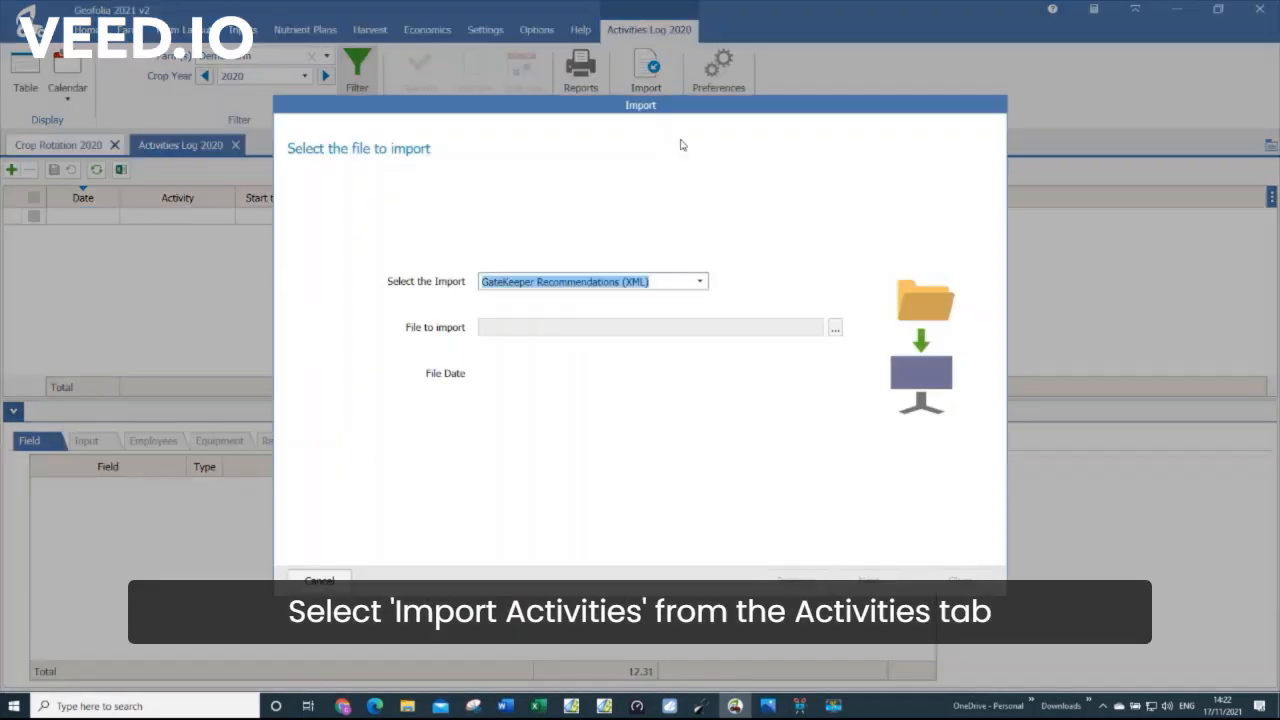
left_click(833, 327)
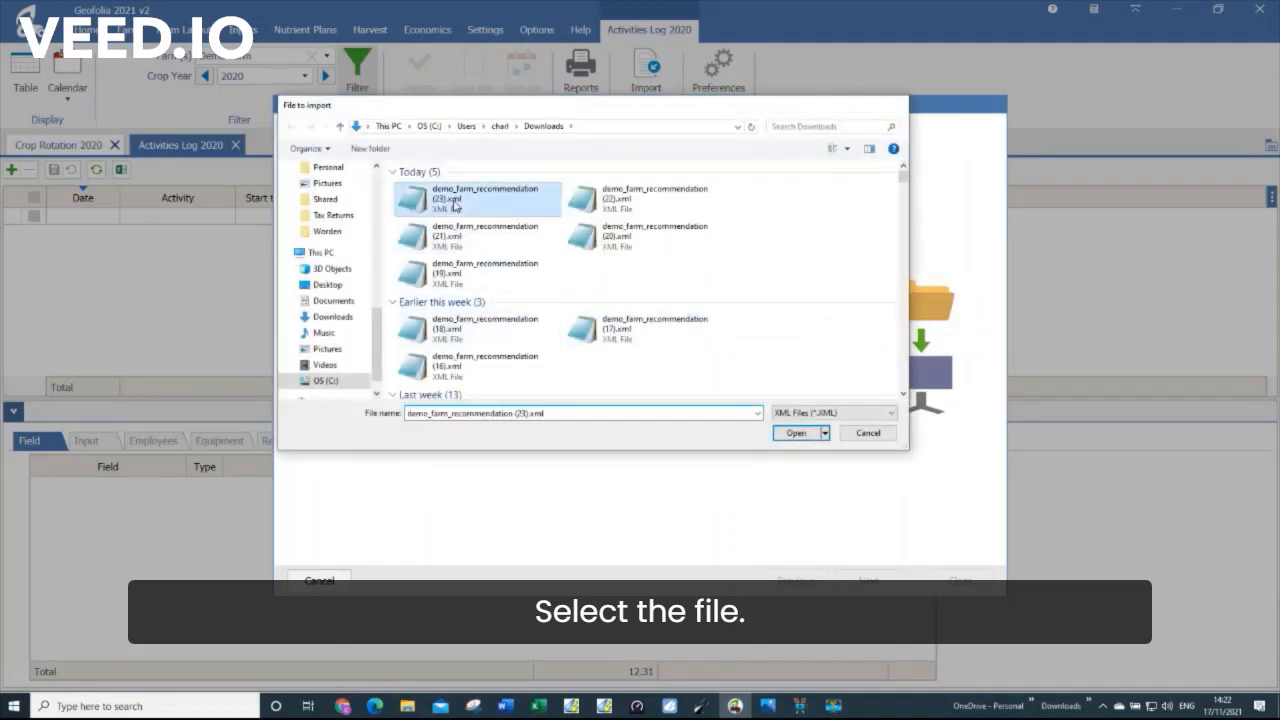
double_click(437, 203)
left_click(870, 580)
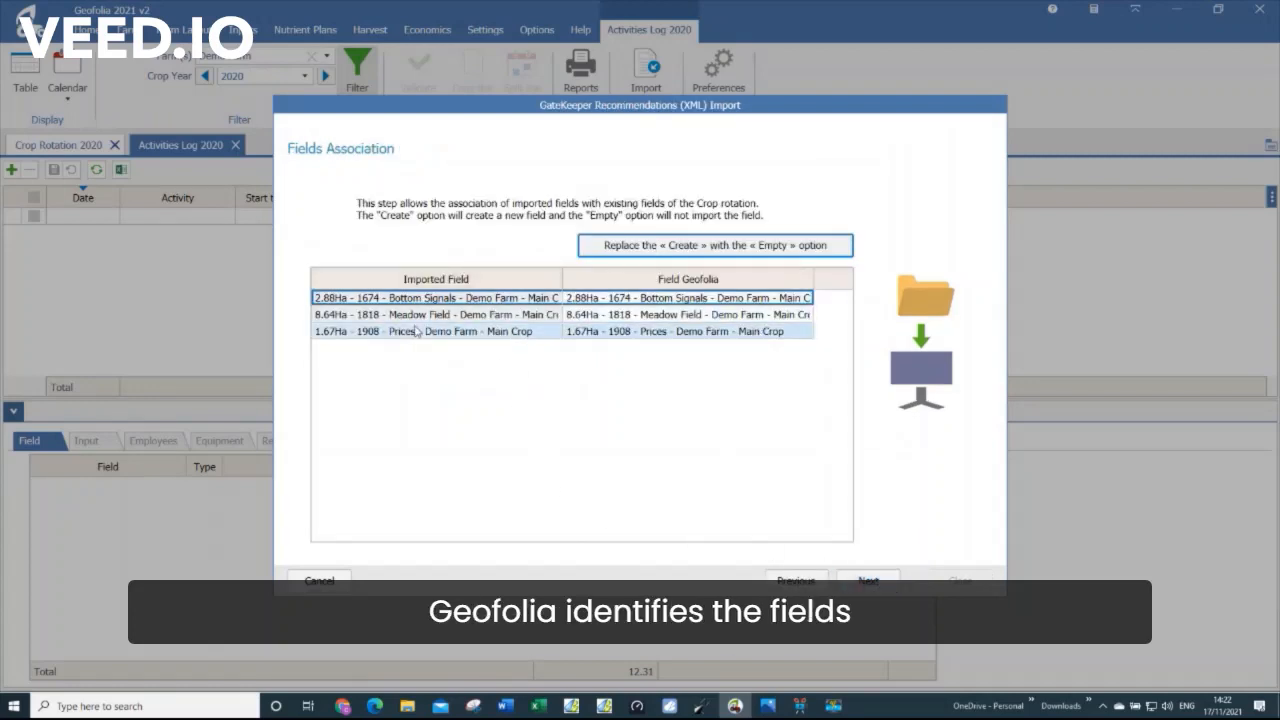
Accept the associations for the three fields, the Spraying activity and the Roundup Energy input, and complete the import.
left_click(870, 582)
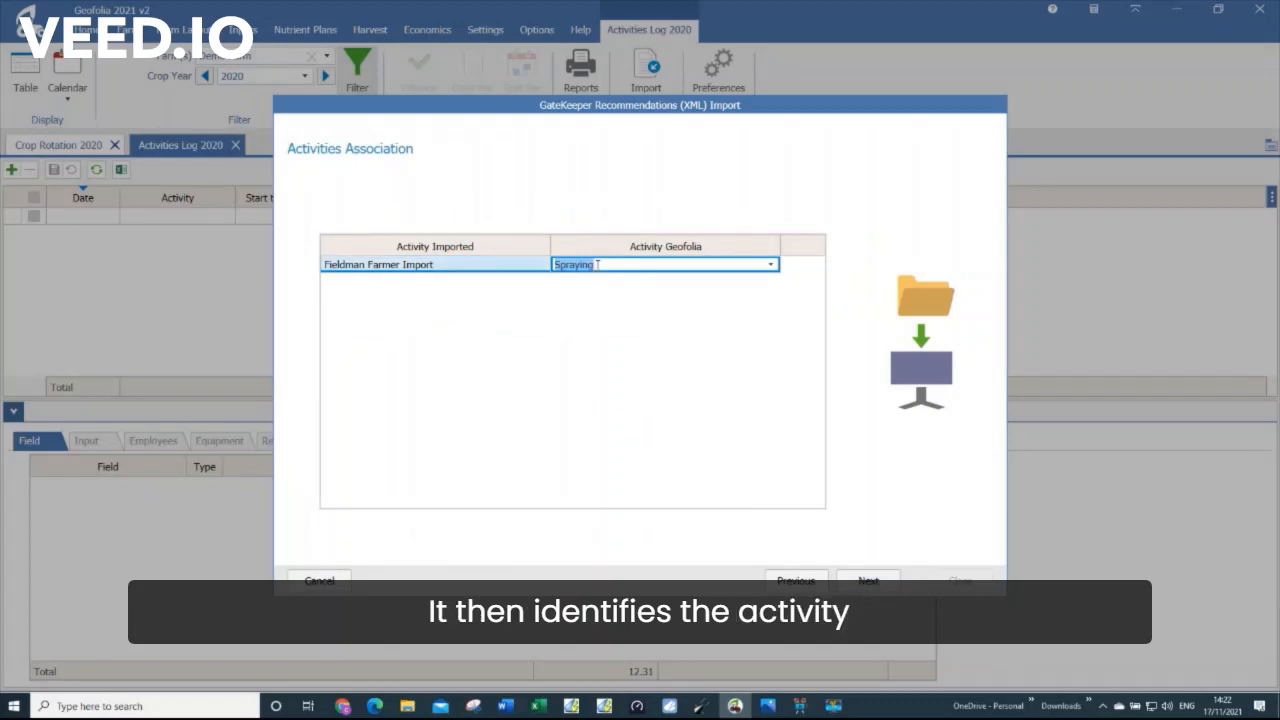
left_click(868, 581)
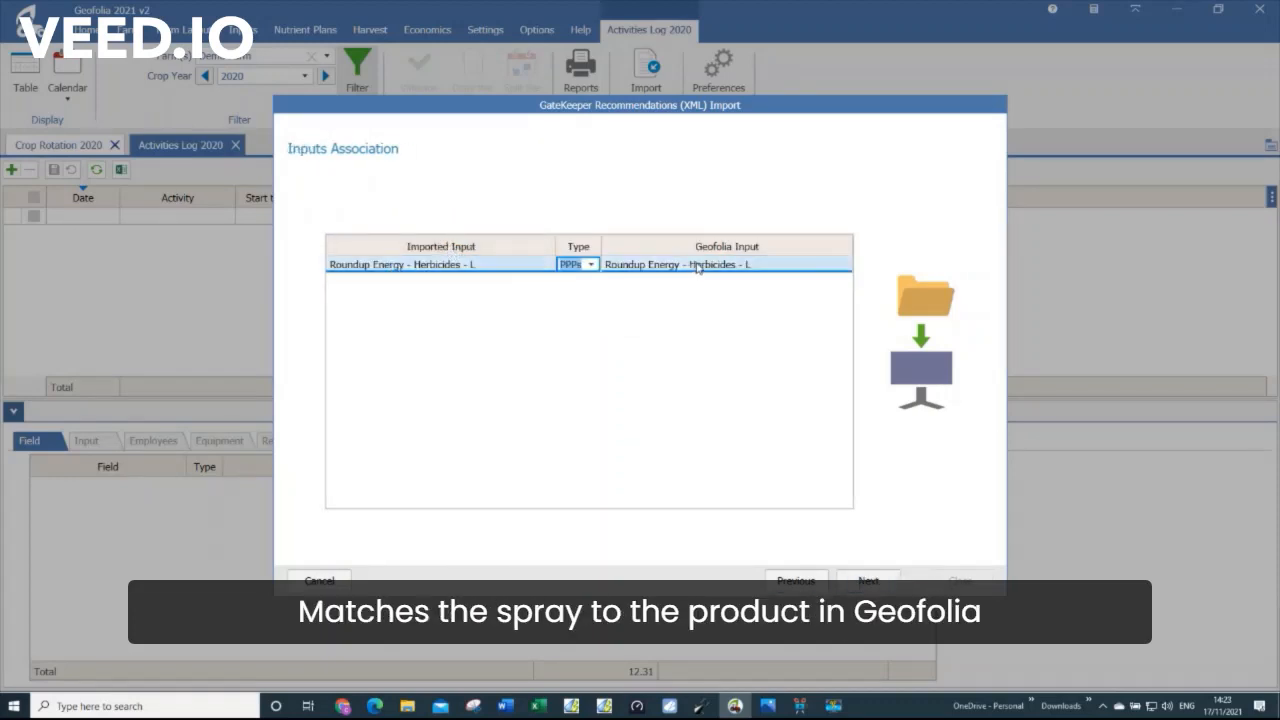
left_click(858, 583)
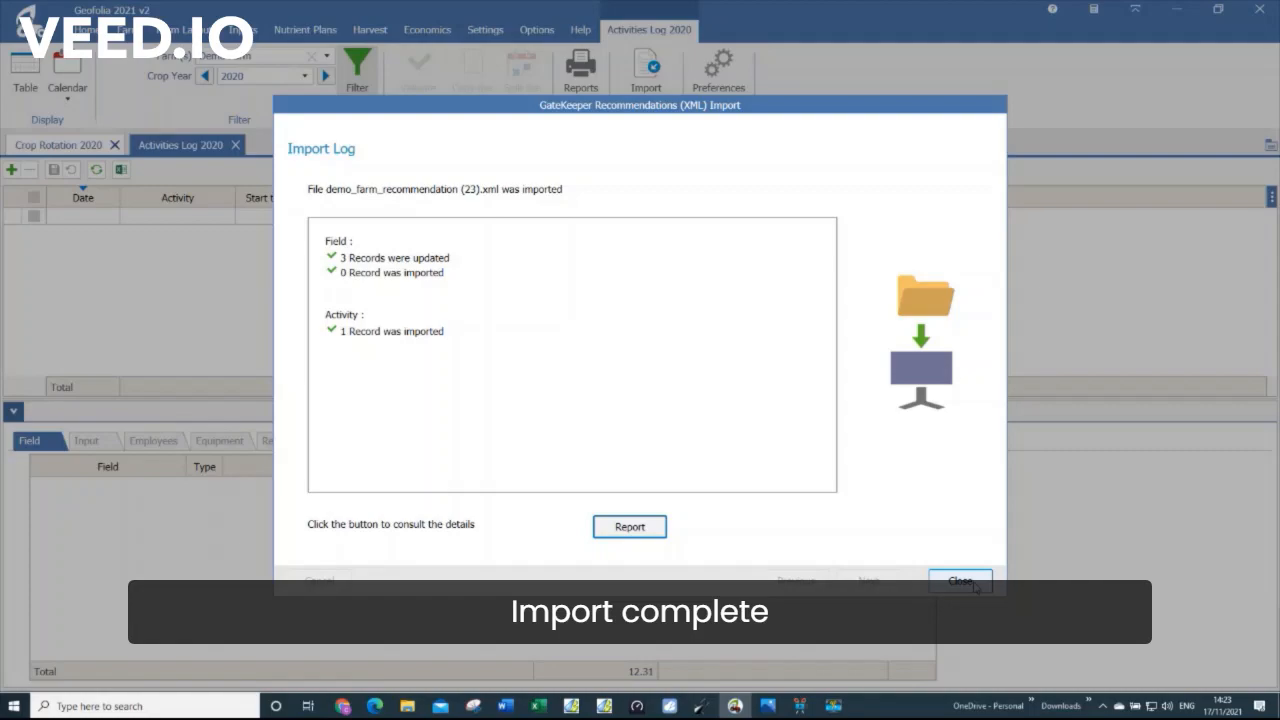
left_click(960, 581)
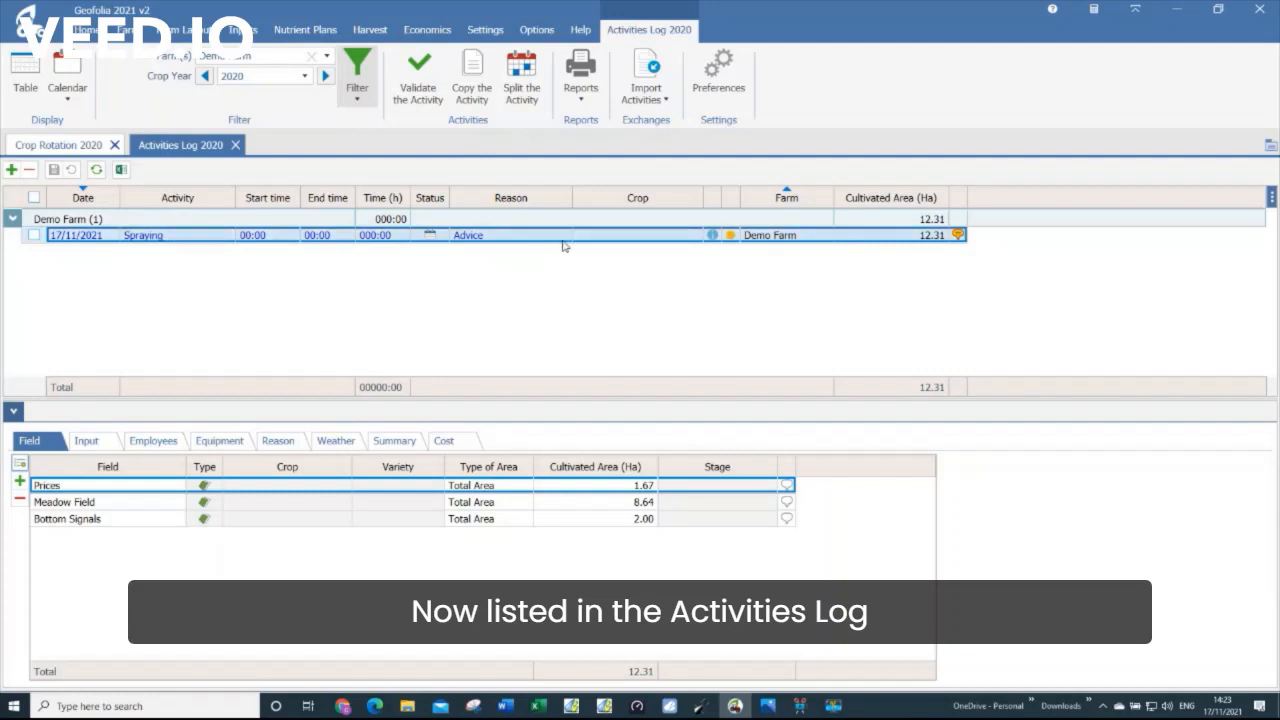
Review the imported Spraying activity's comment, its fields with cultivated areas, and the Roundup Energy input's rate and quantity.
mouse_move(960, 237)
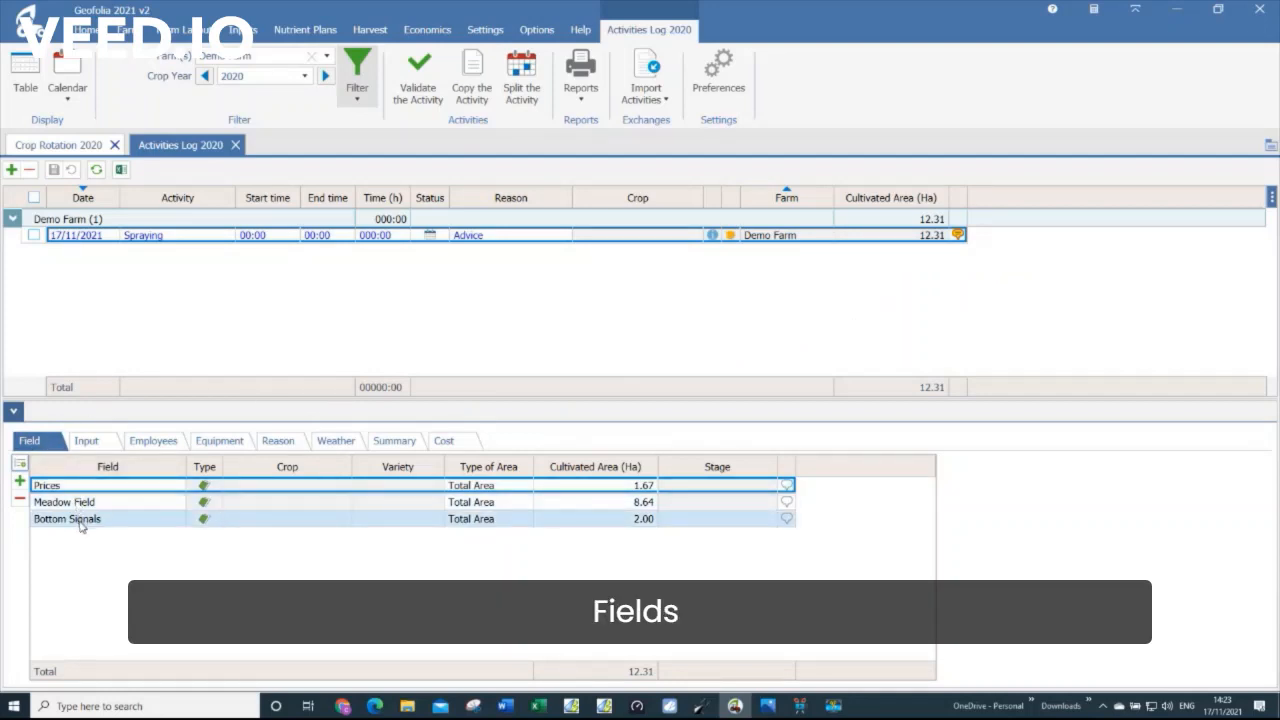
left_click(165, 527)
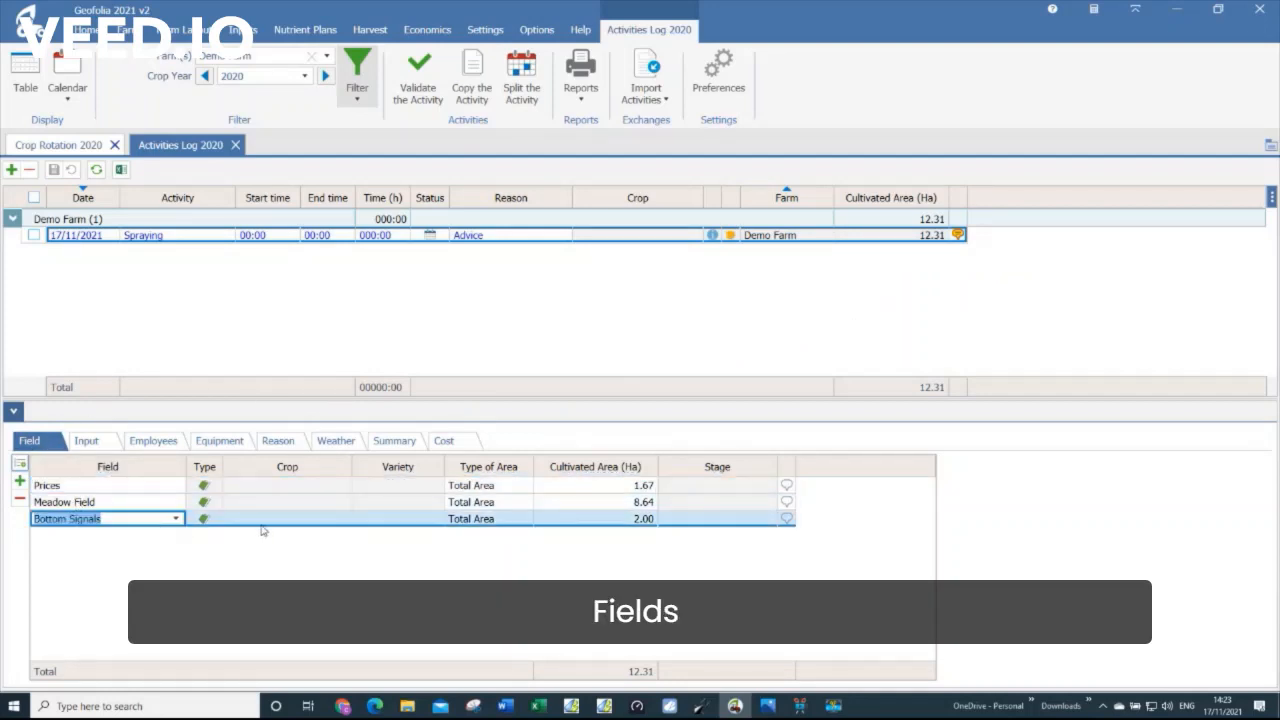
left_click(654, 521)
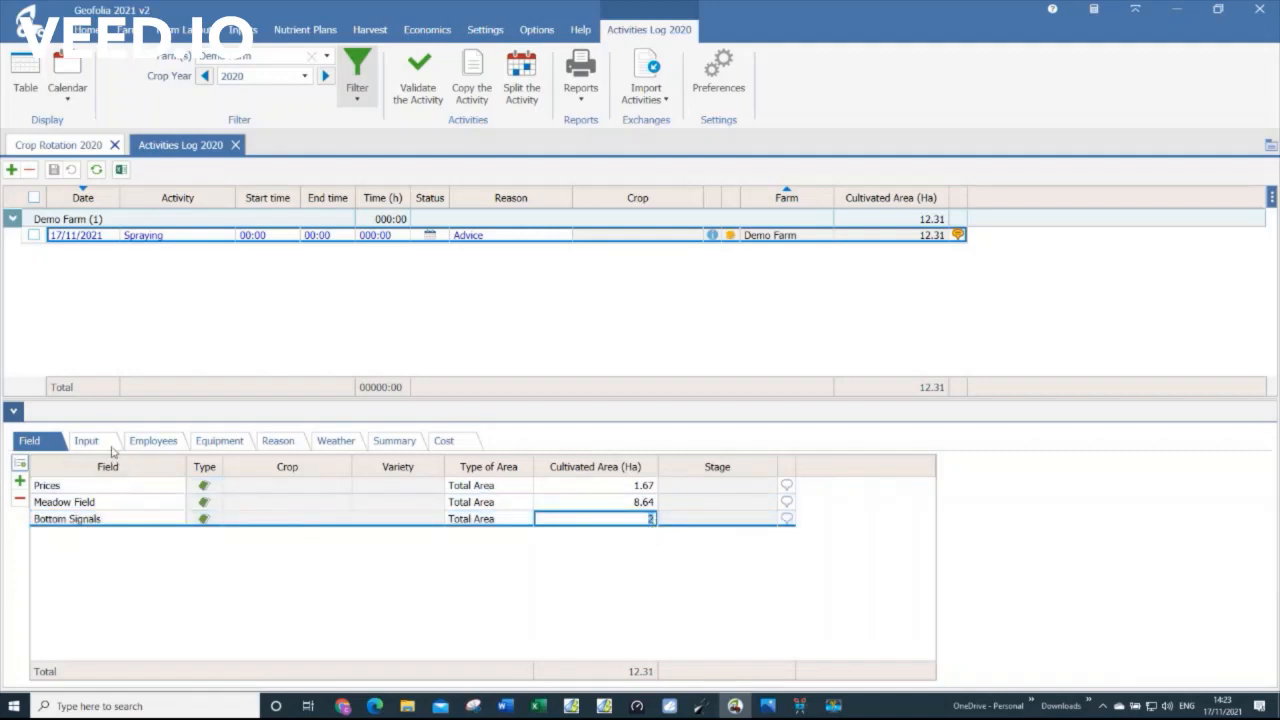
left_click(86, 441)
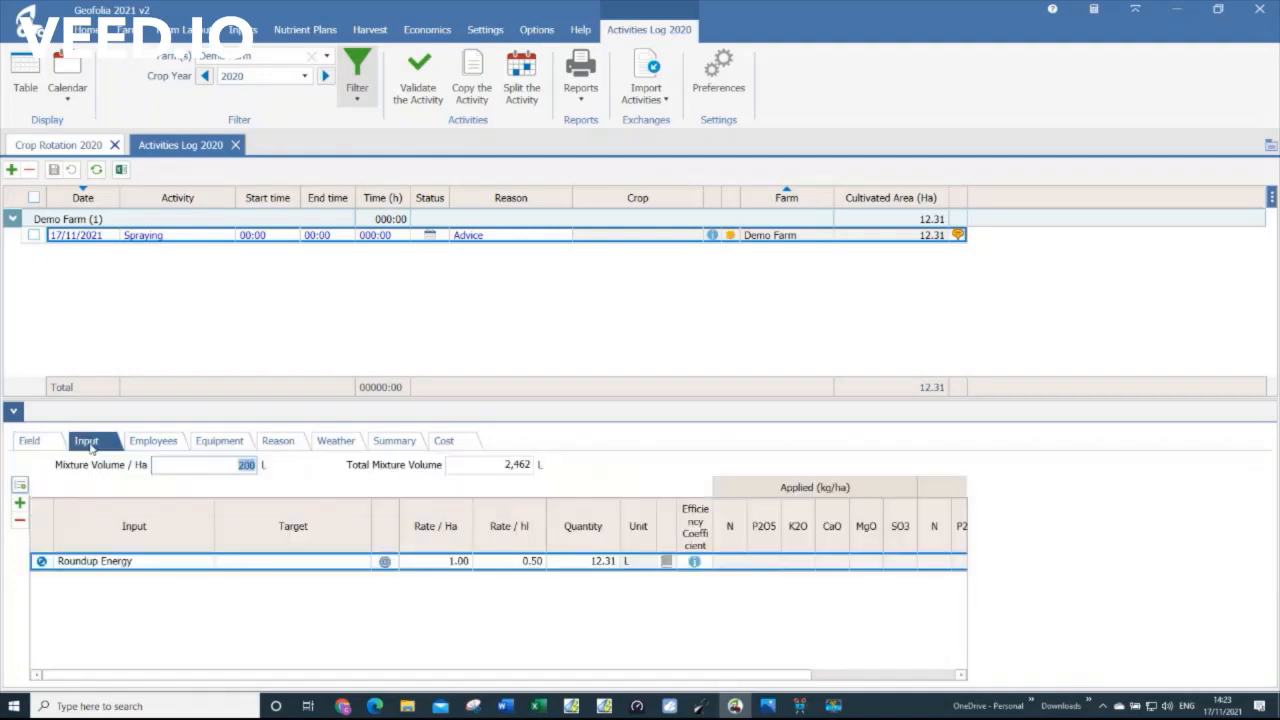
left_click(110, 561)
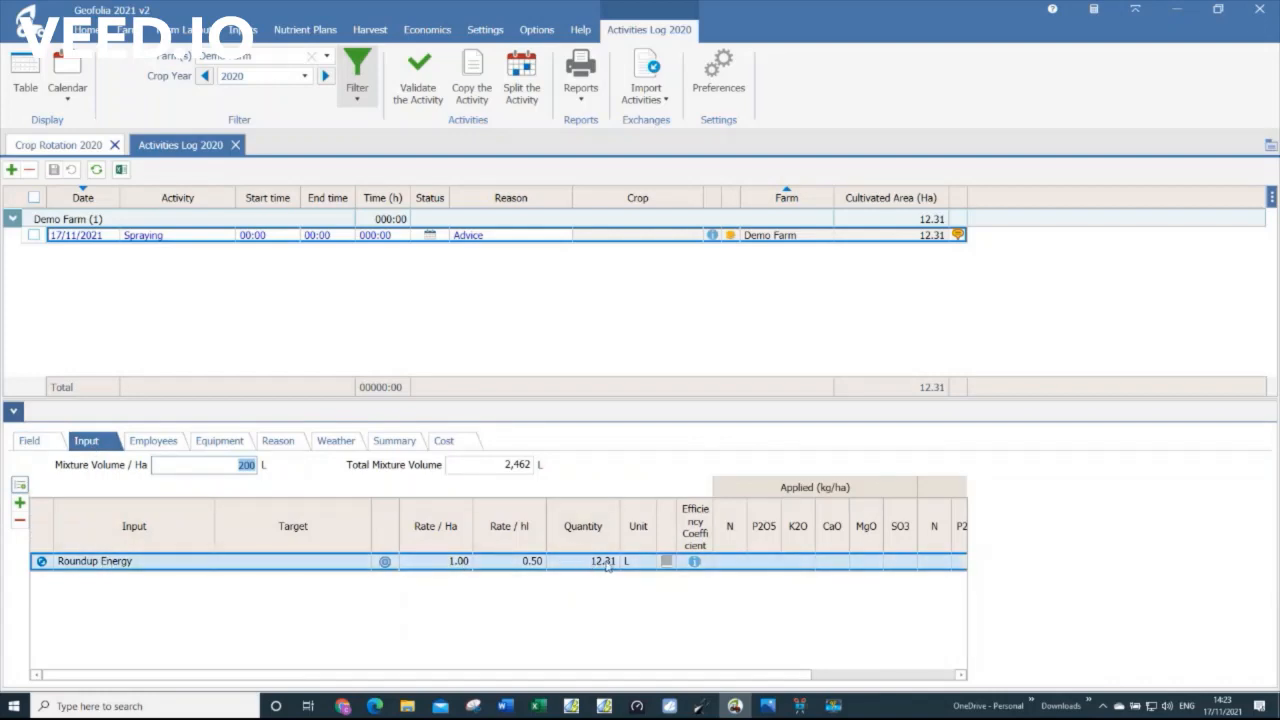
Review the Spraying activity's employees, equipment, reason and weather details, ending with its summary.
left_click(153, 444)
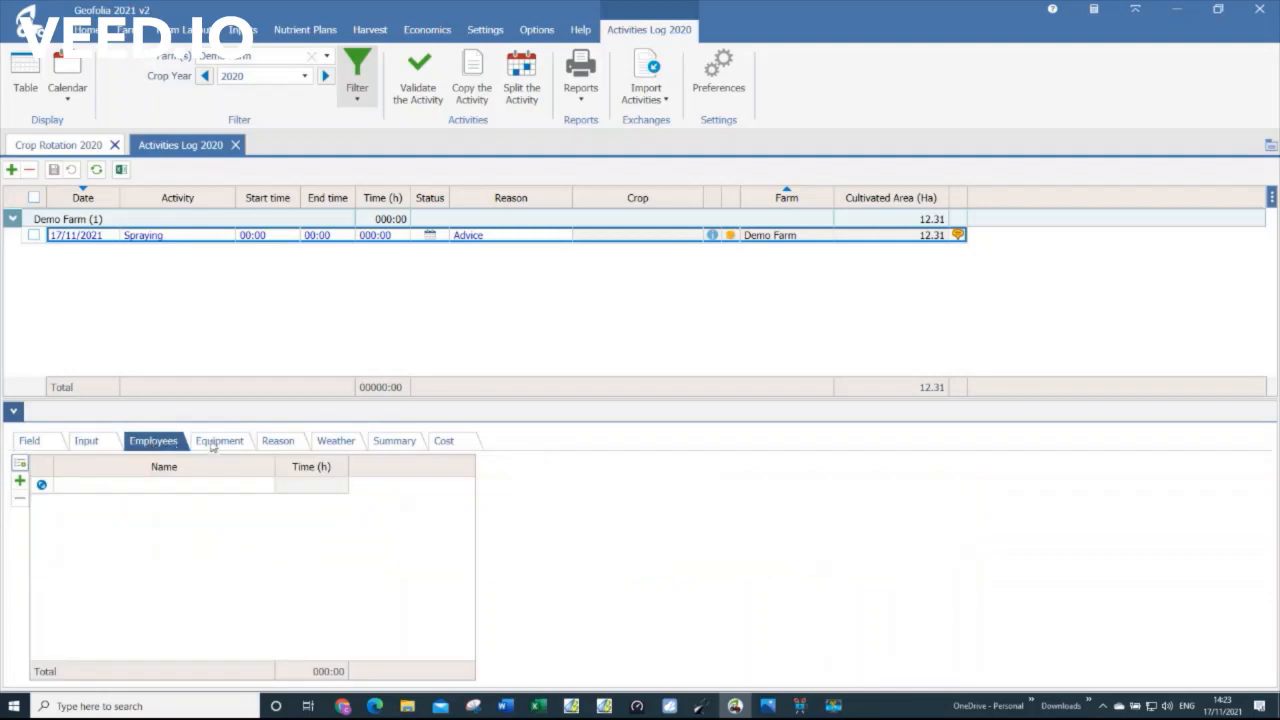
left_click(230, 444)
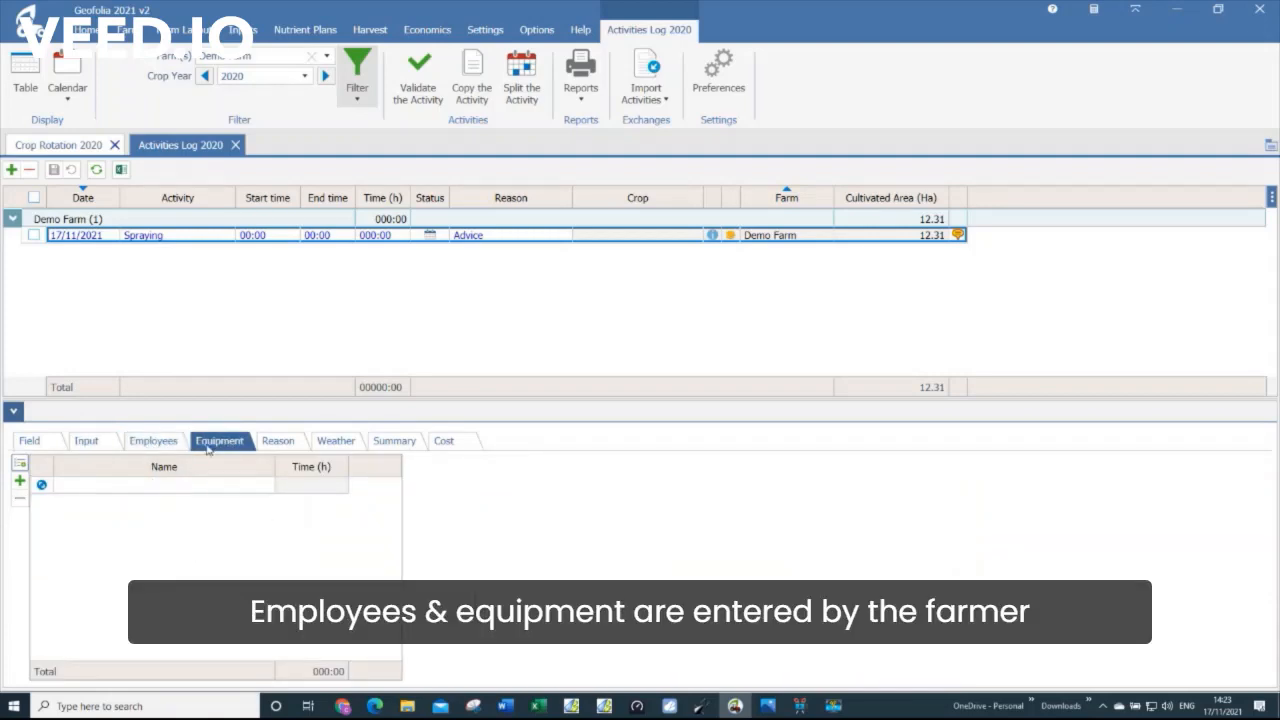
left_click(282, 442)
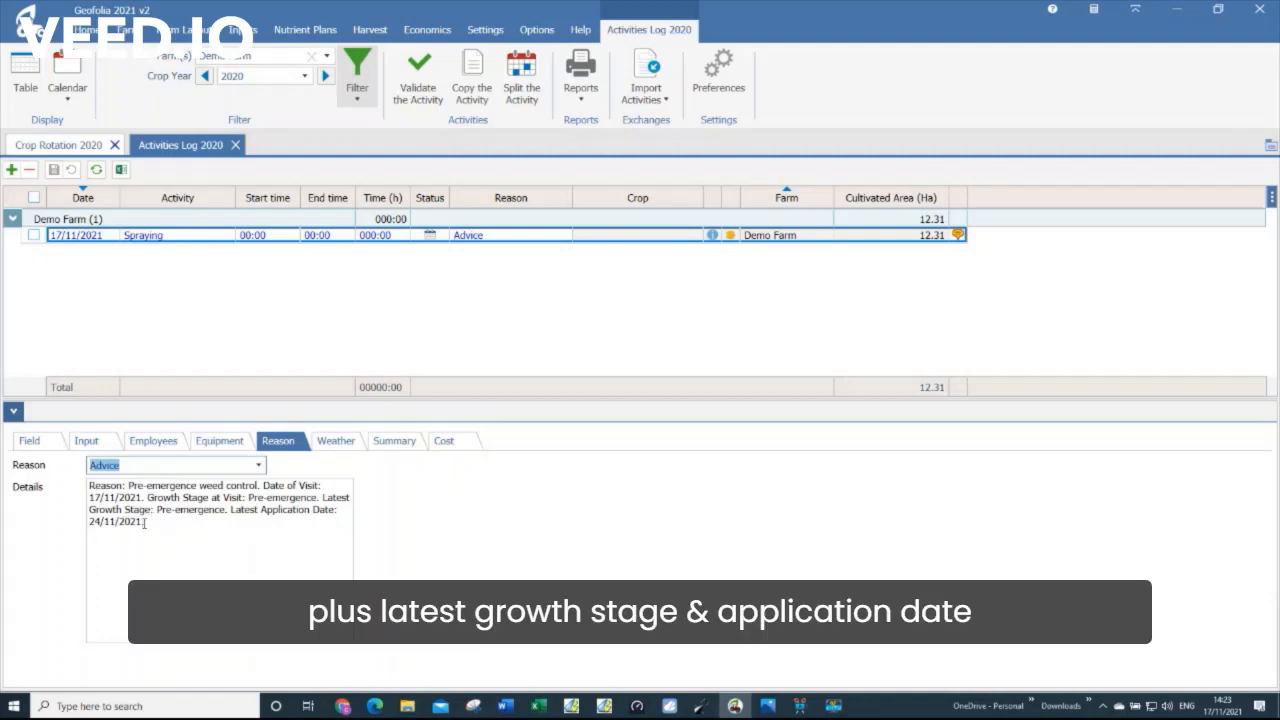
left_click(337, 442)
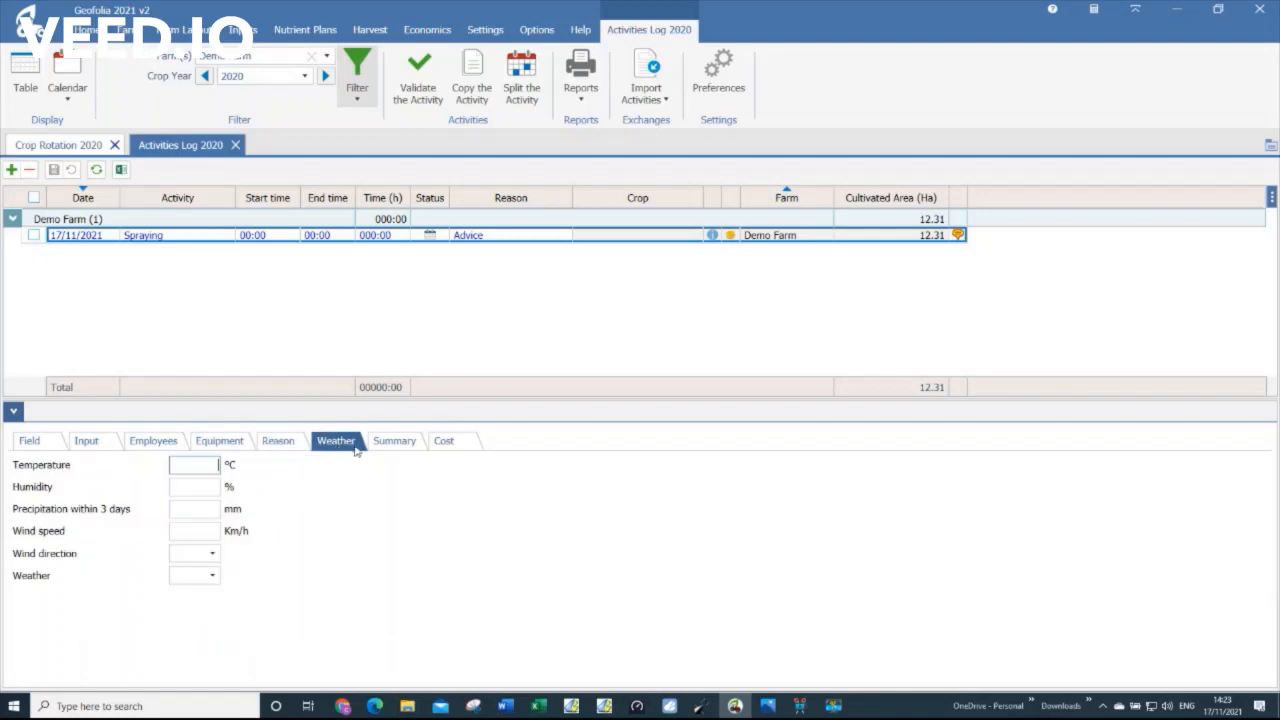
left_click(395, 442)
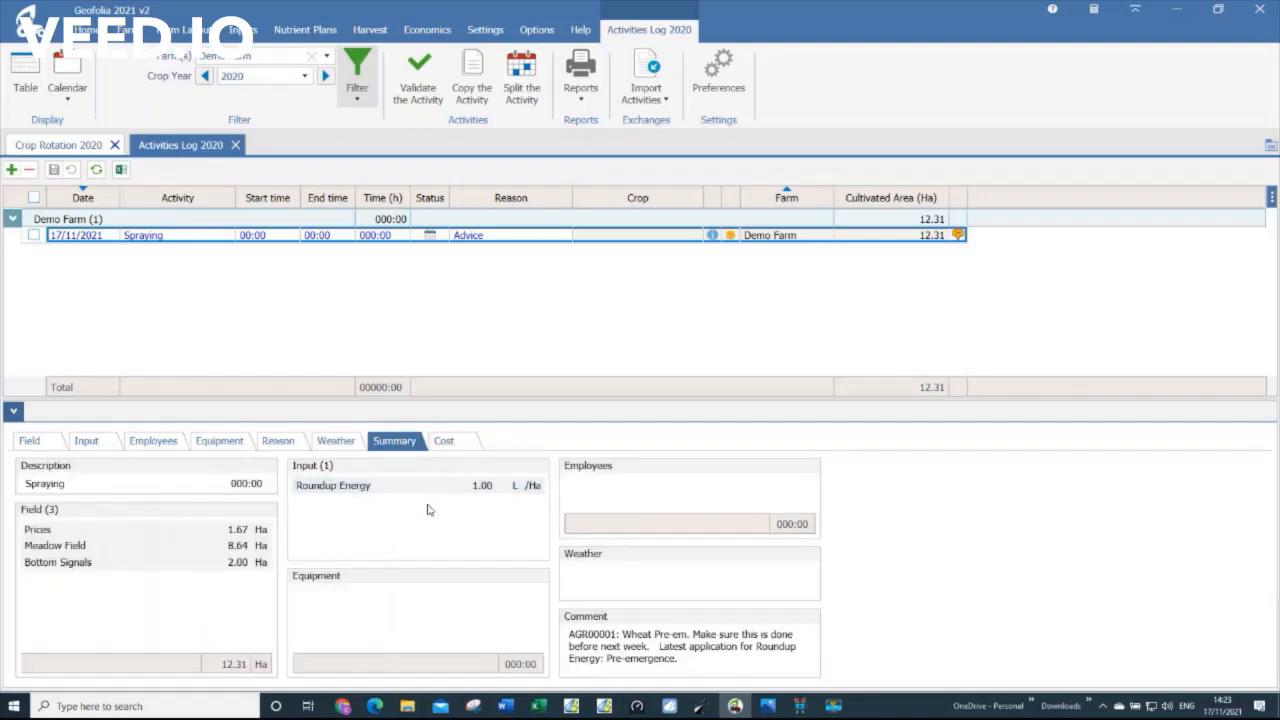